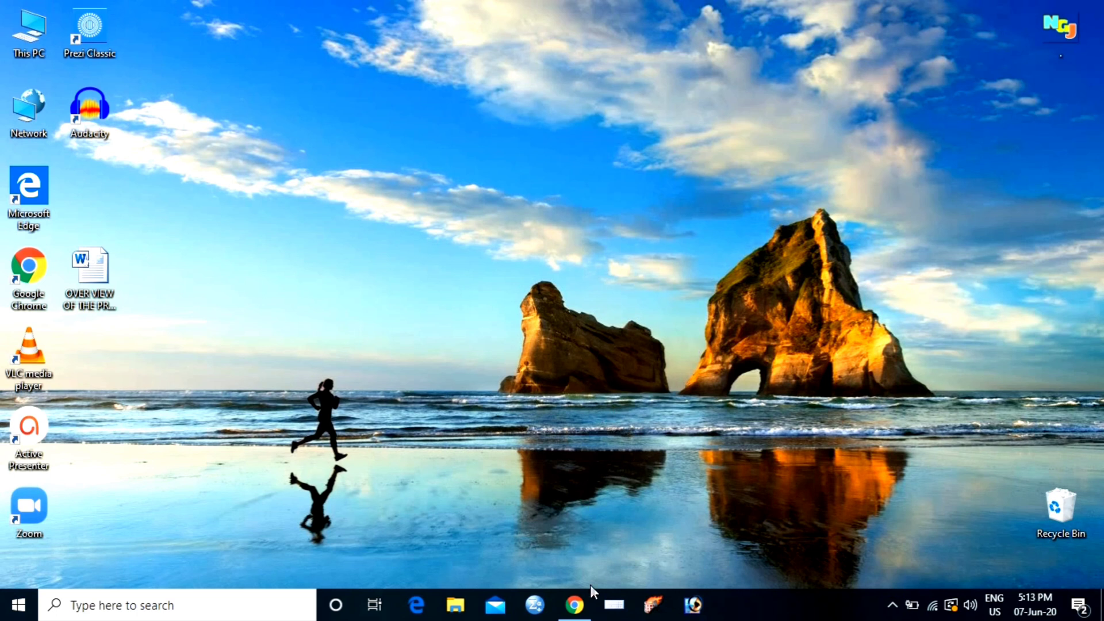
Step: Restore Chrome and sign in to the saved Google account with its password
click(578, 617)
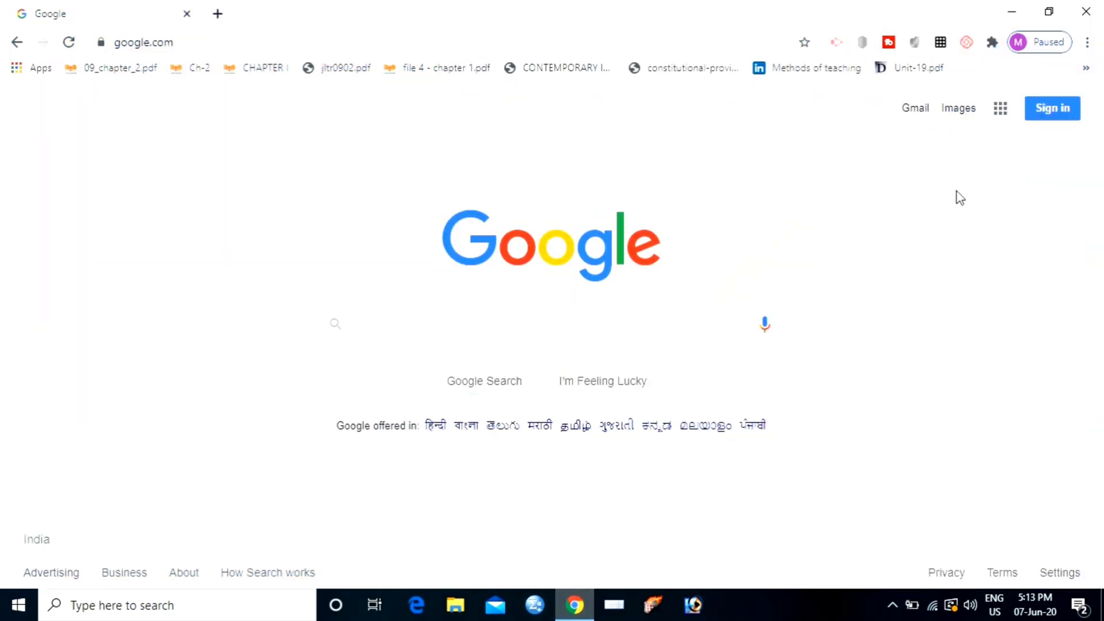
click(1052, 115)
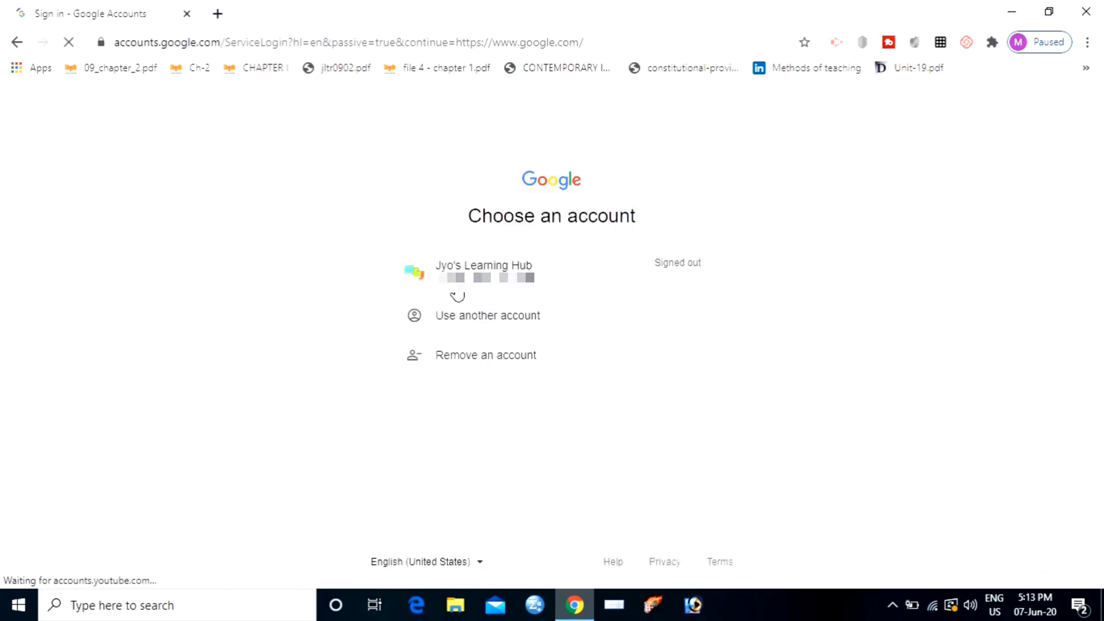
click(463, 270)
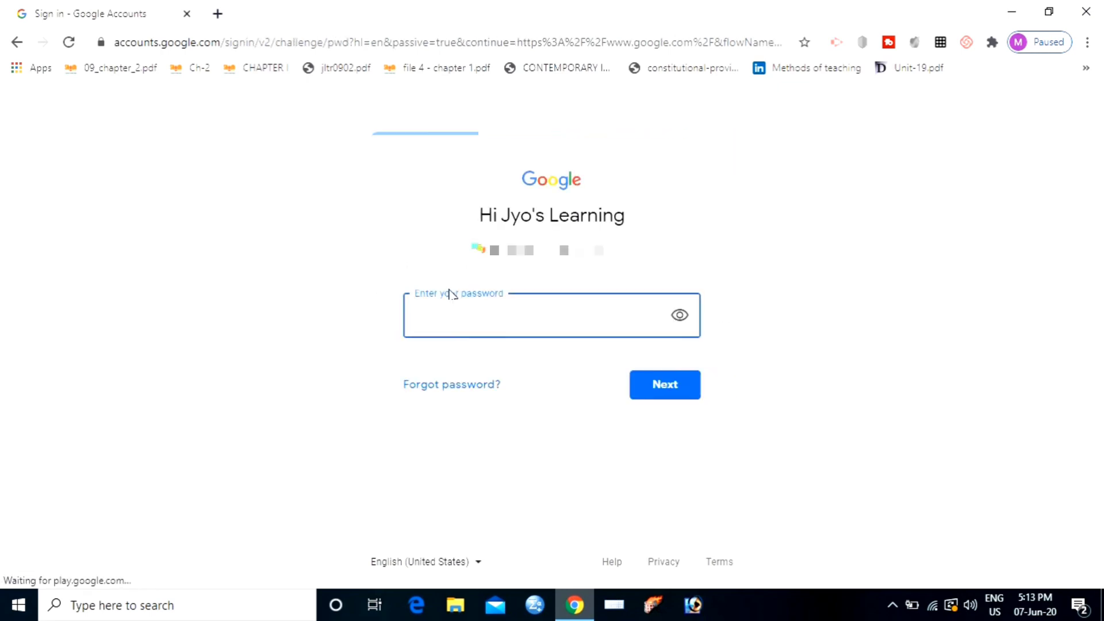
text(aa)
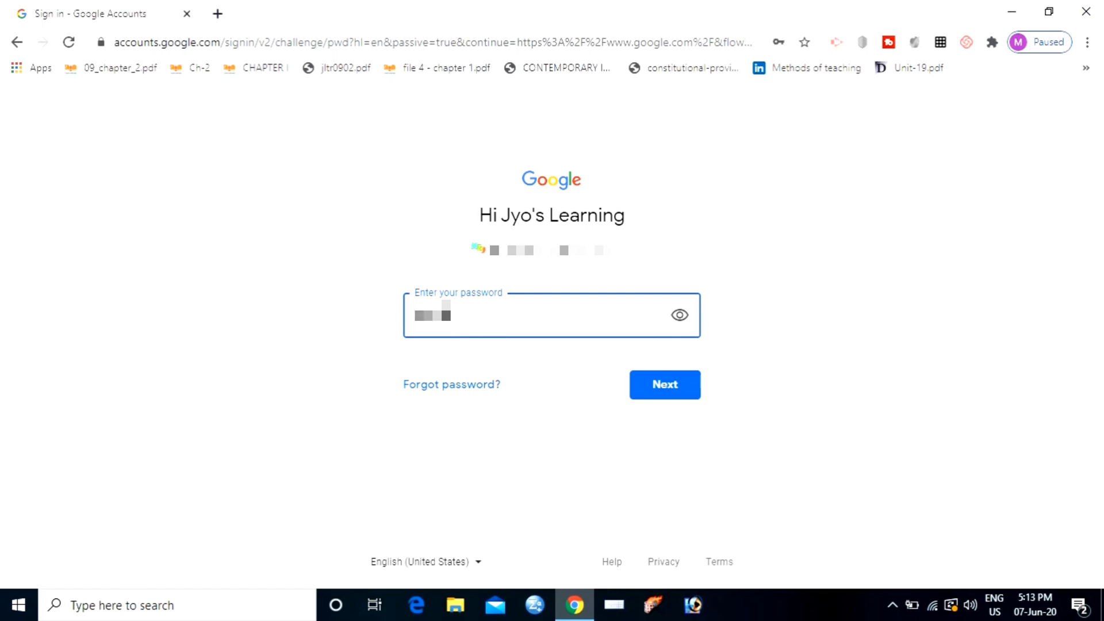
key(Return)
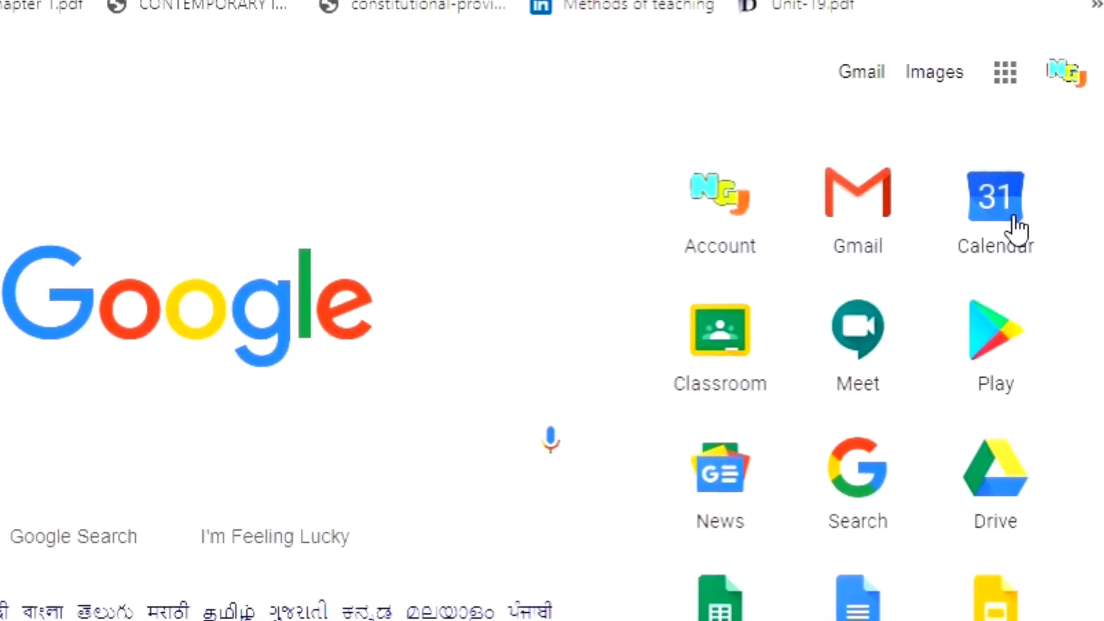
Step: Open Google Calendar from the Google apps list
click(1017, 230)
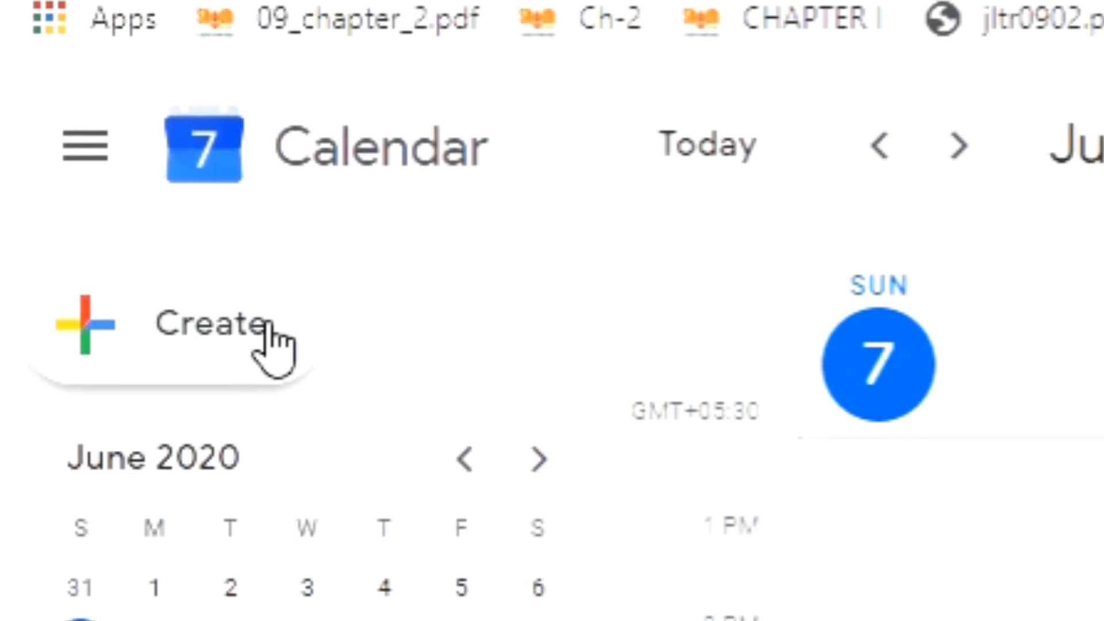
Step: Create a new event titled 'IX C ENGLISH'
click(250, 324)
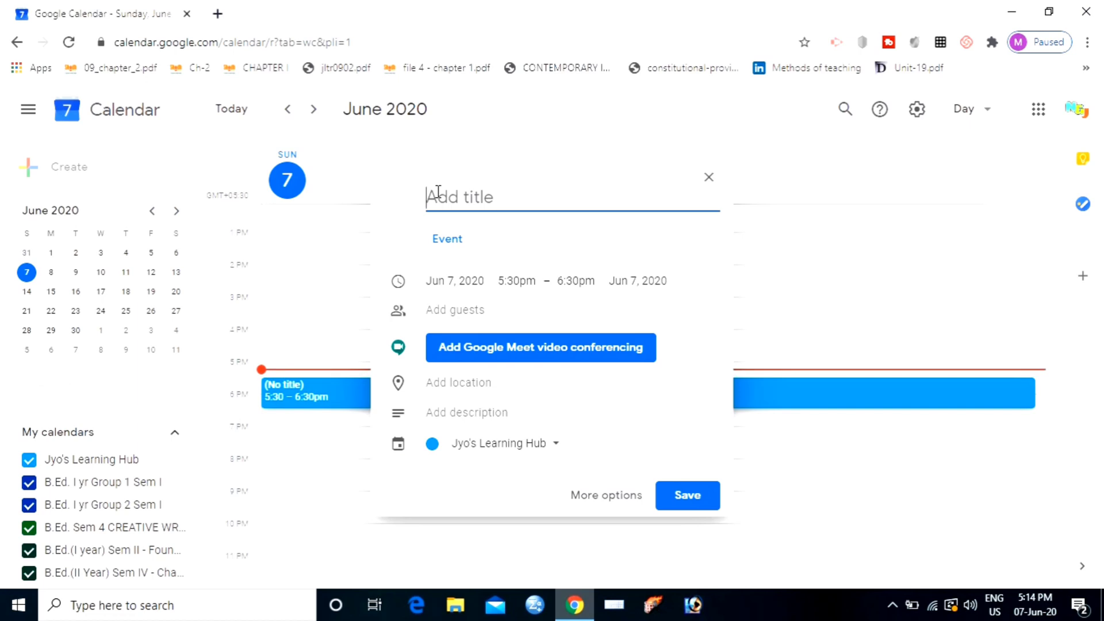
text(IX)
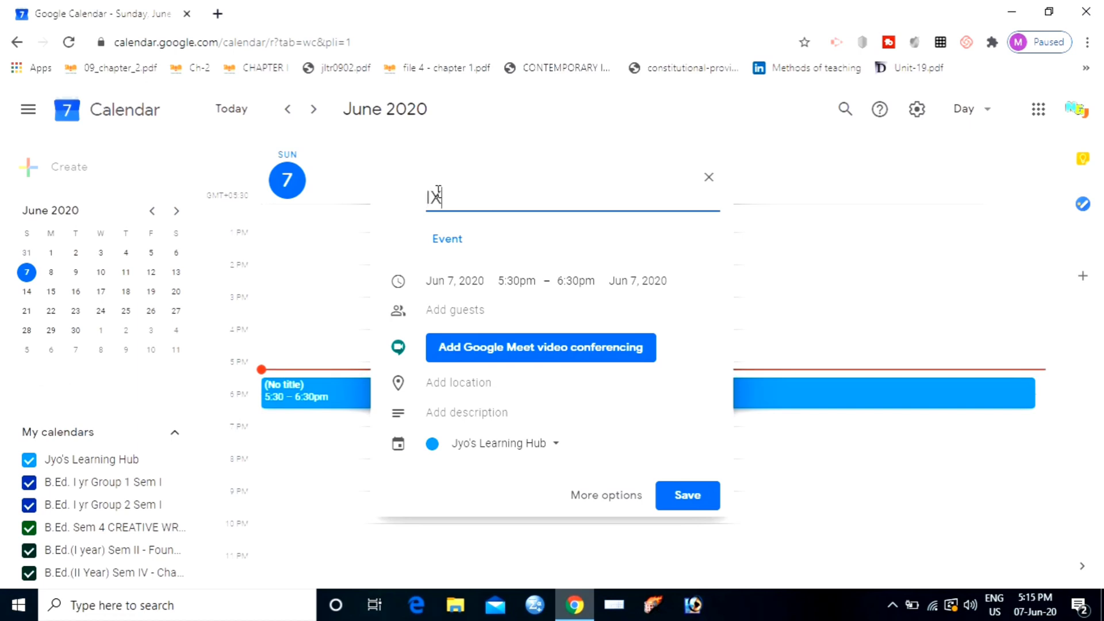
text( C ENGLISH)
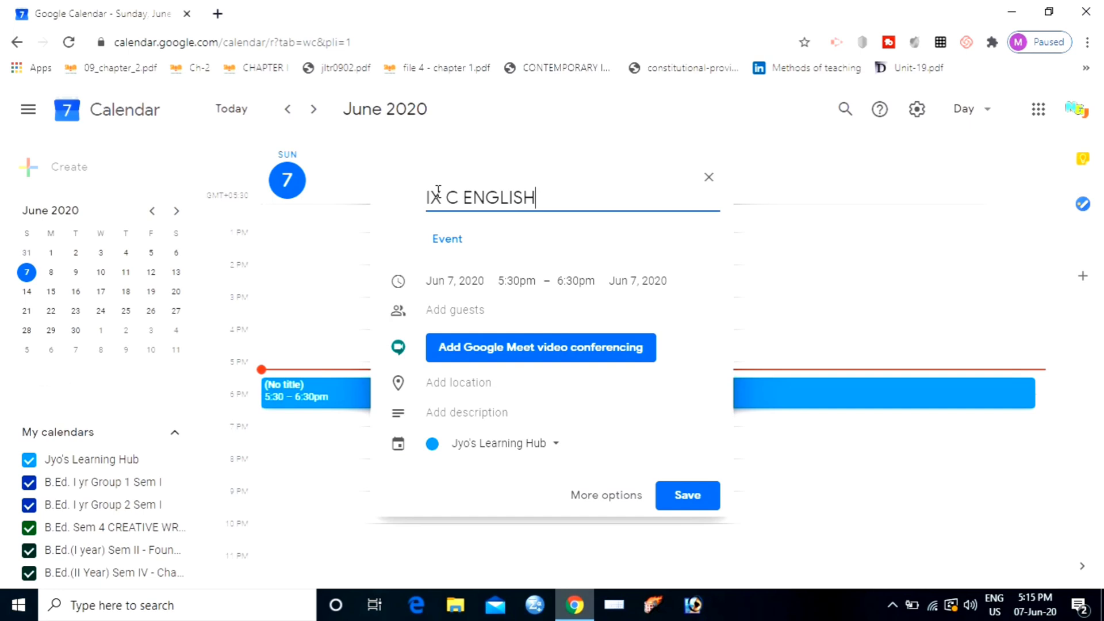
Step: Move the event to June 8, 2020, with a morning start of 7:30am
click(470, 280)
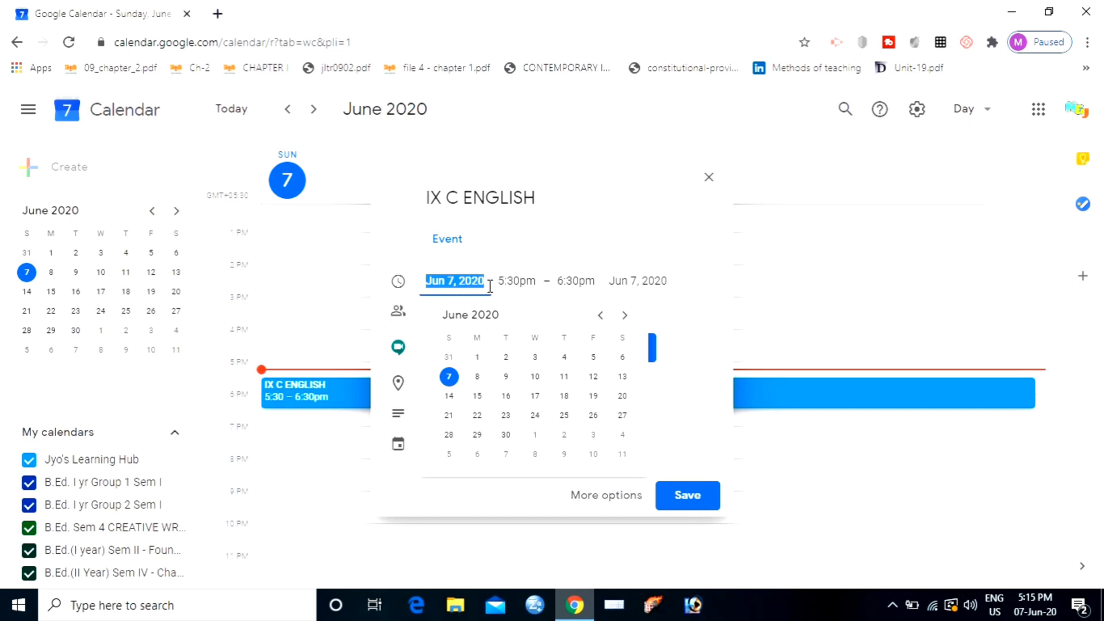
click(478, 378)
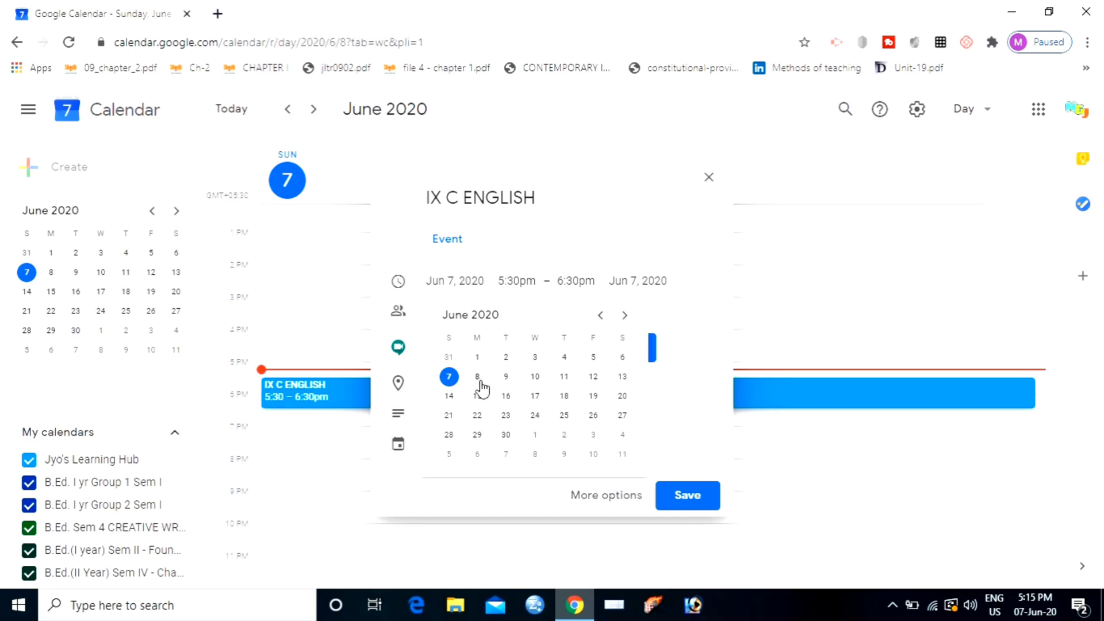
click(512, 282)
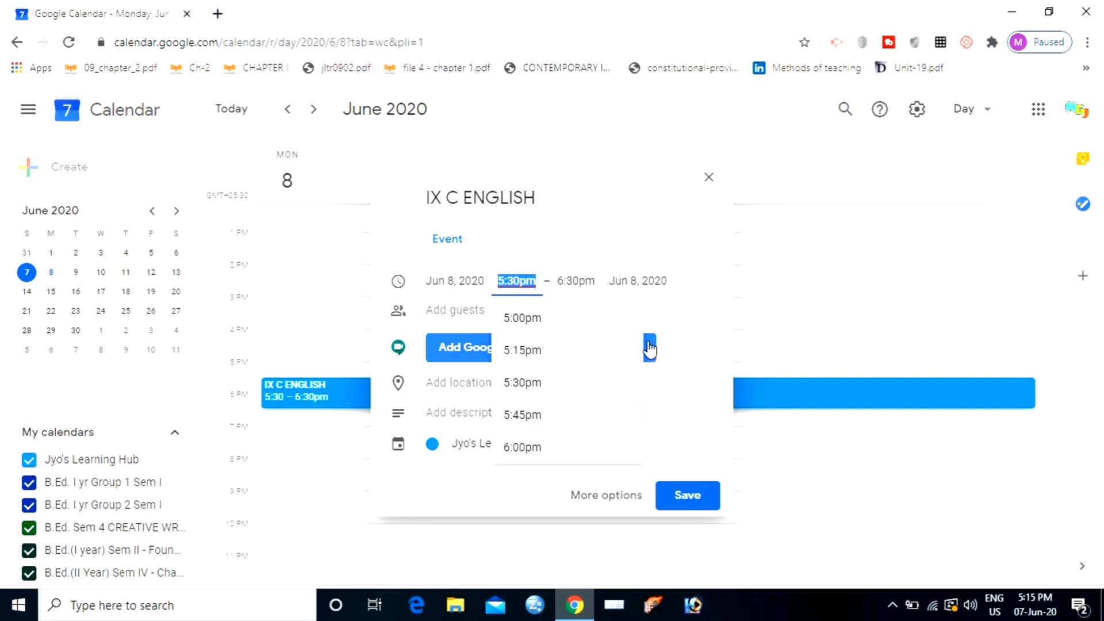
click(639, 328)
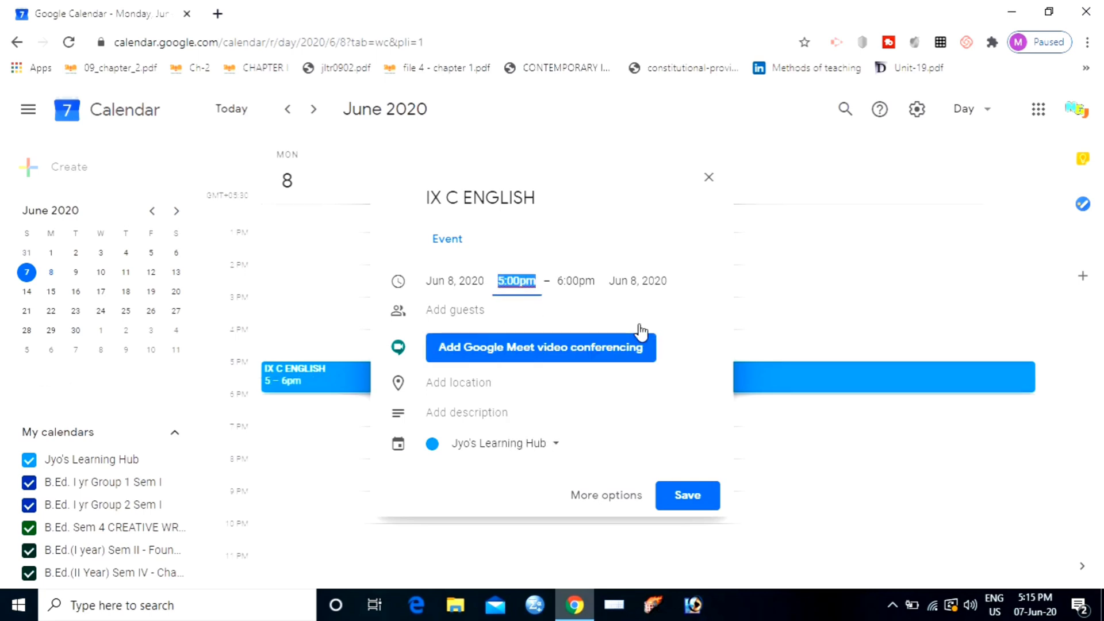
click(511, 281)
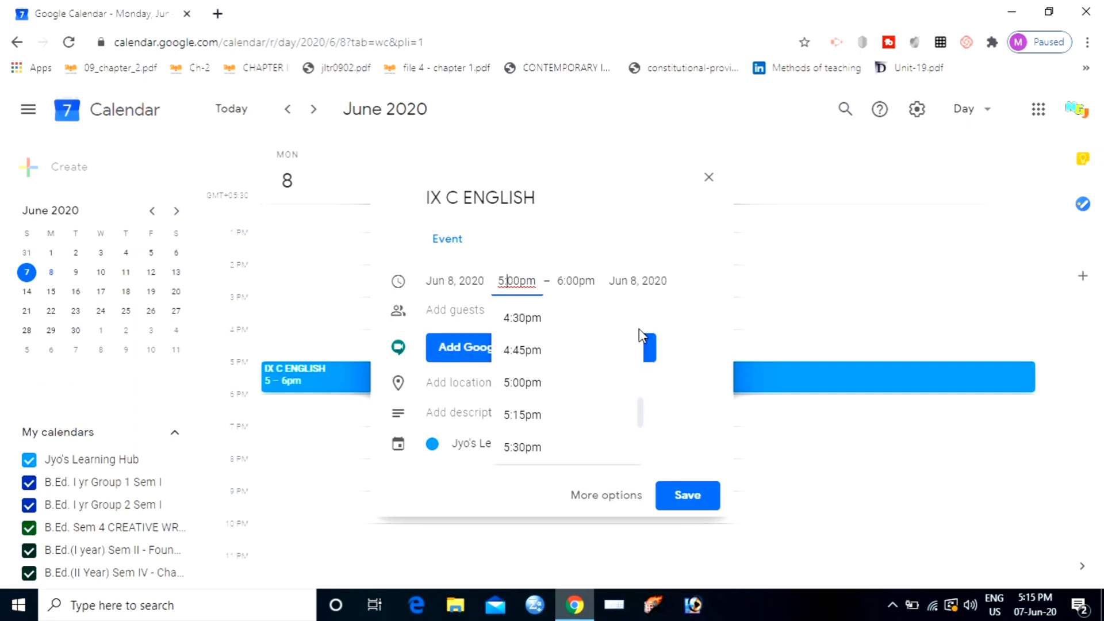
scroll(641, 330, up, 8)
scroll(642, 334, up, 15)
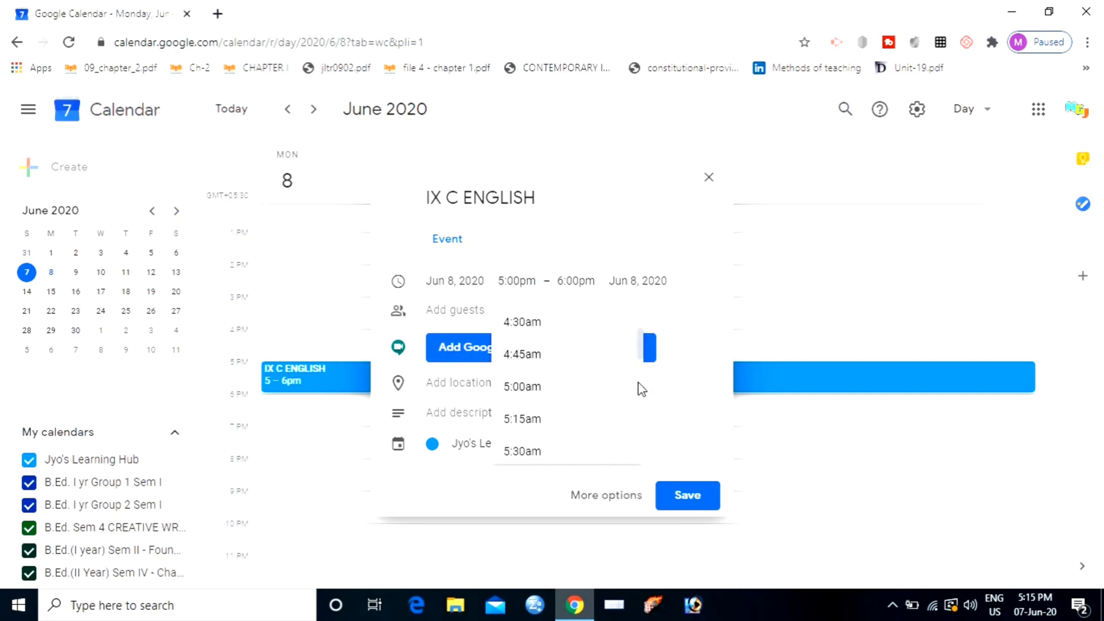
scroll(643, 390, down, 4)
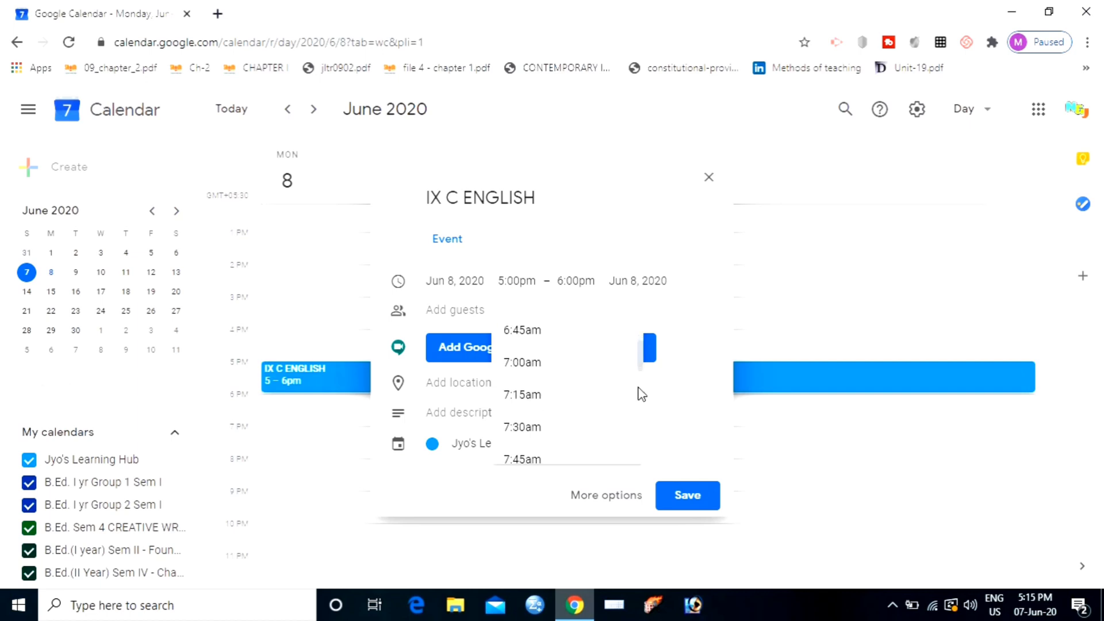
click(638, 426)
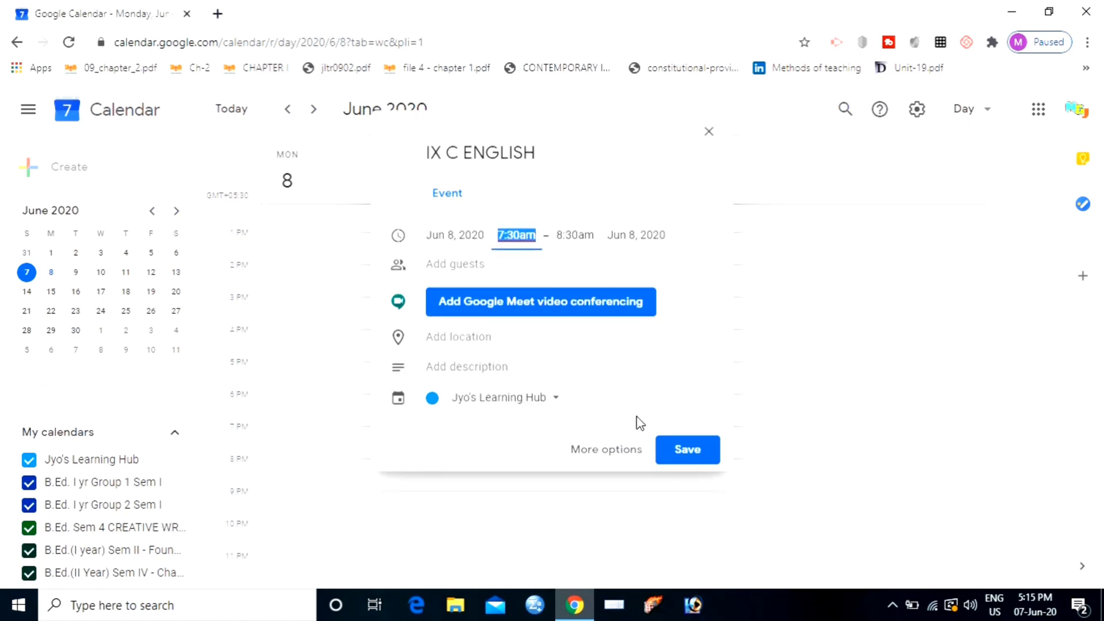
Step: Change the event's start time to 9:00am
click(506, 226)
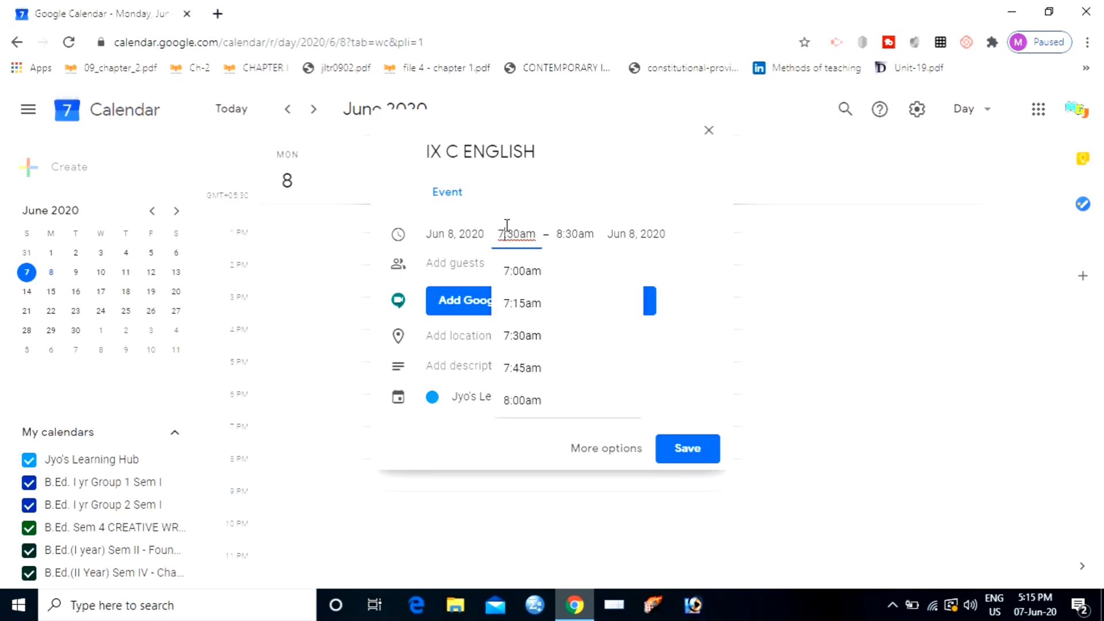
key(BackSpace)
text(9)
click(522, 268)
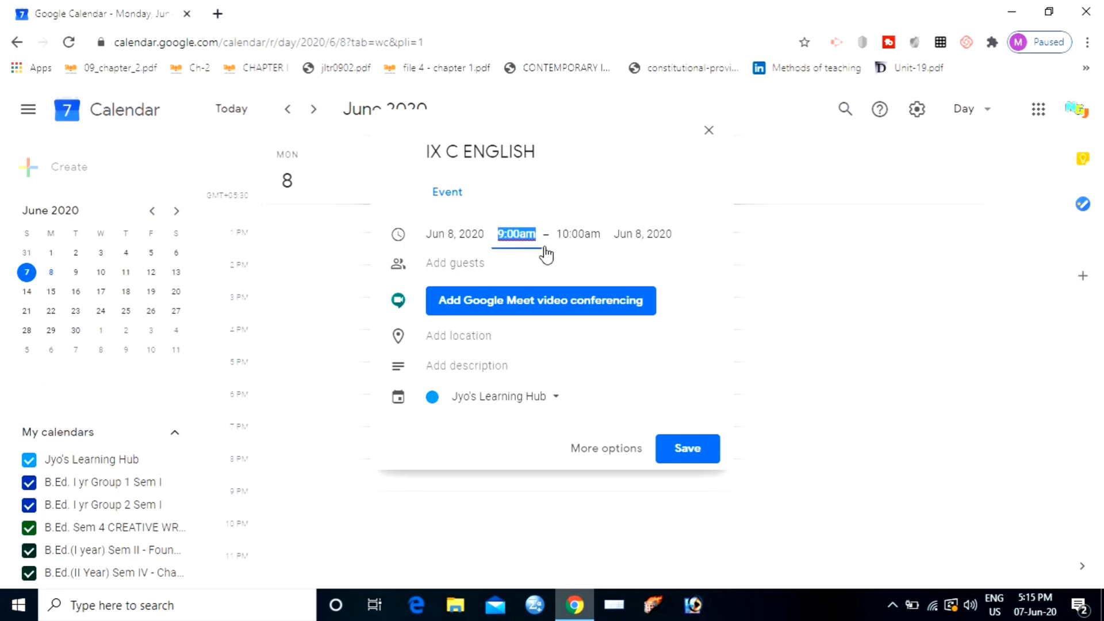
click(571, 235)
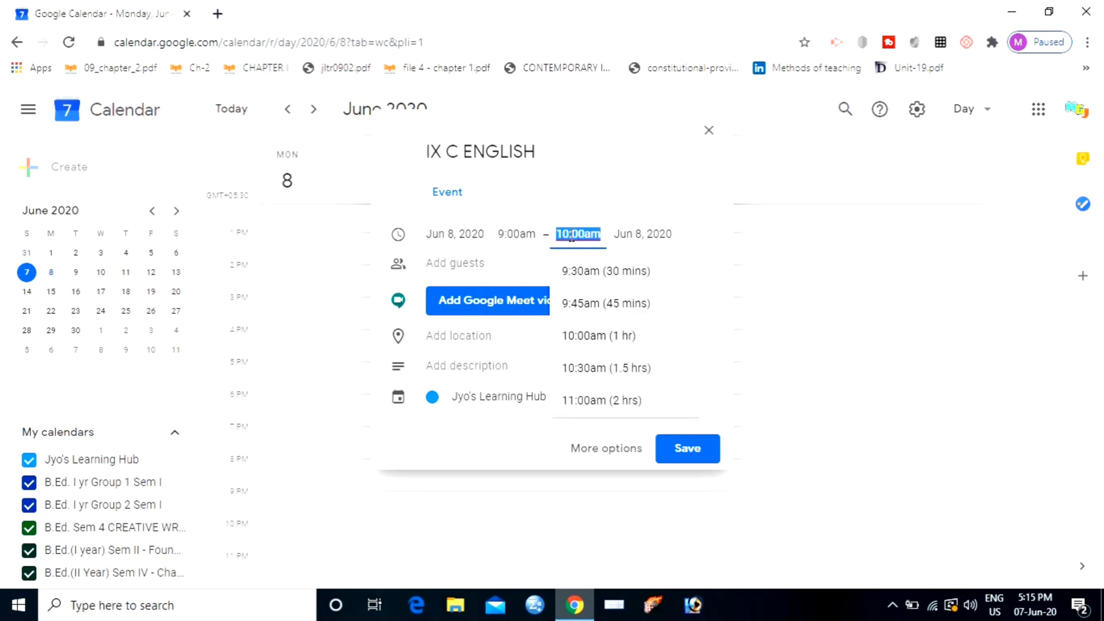
Step: End the event at 9:45am and attach a Google Meet video link
click(595, 304)
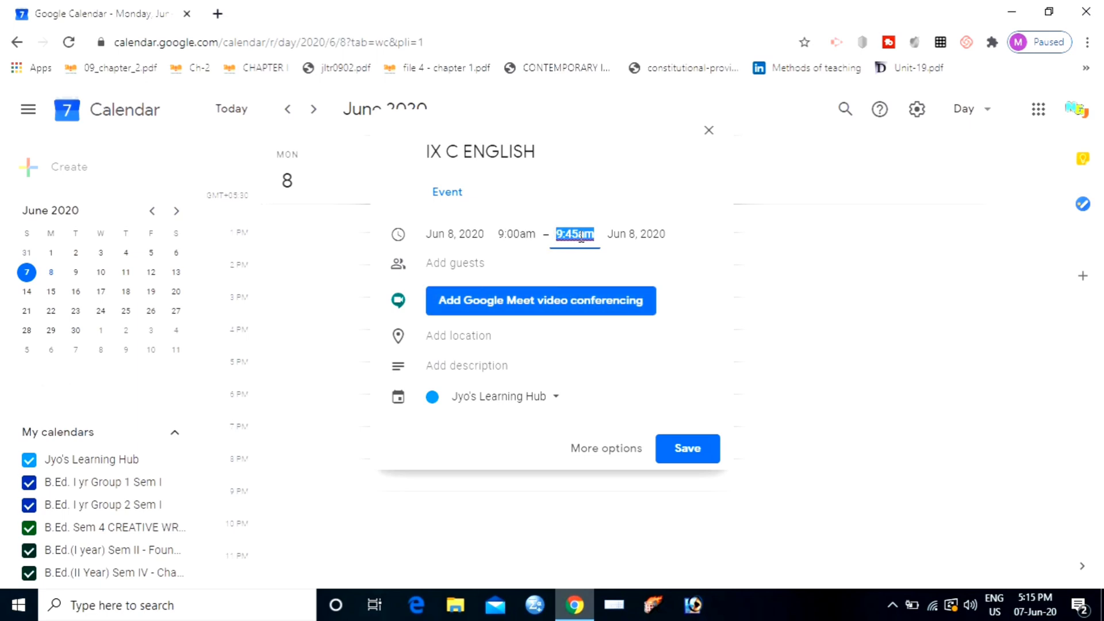
click(528, 314)
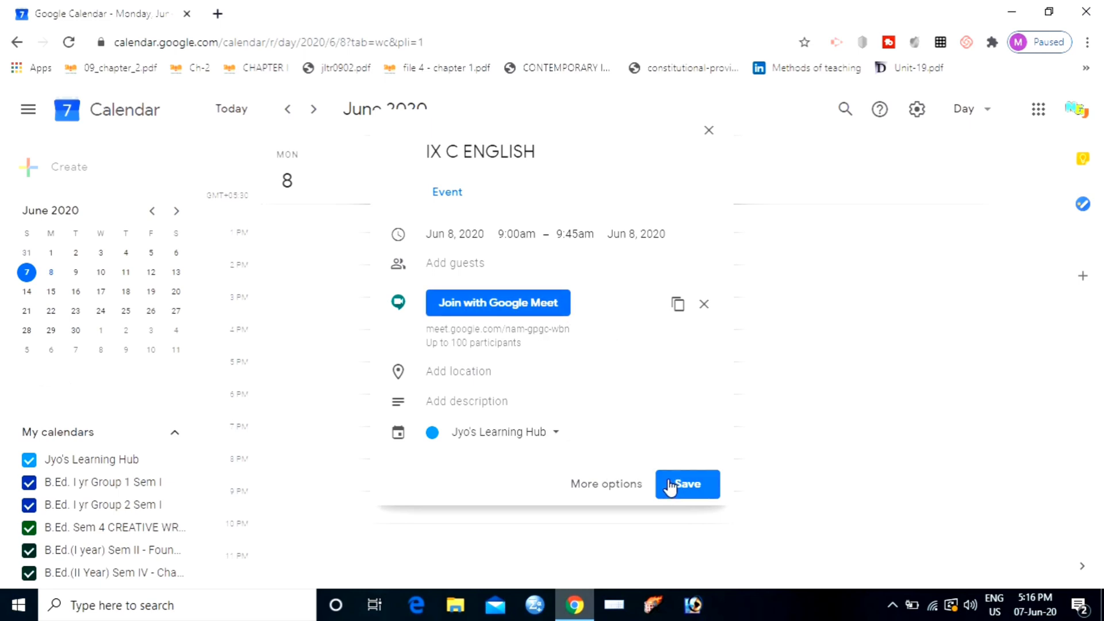
Step: Open the full event editor through More options
click(623, 489)
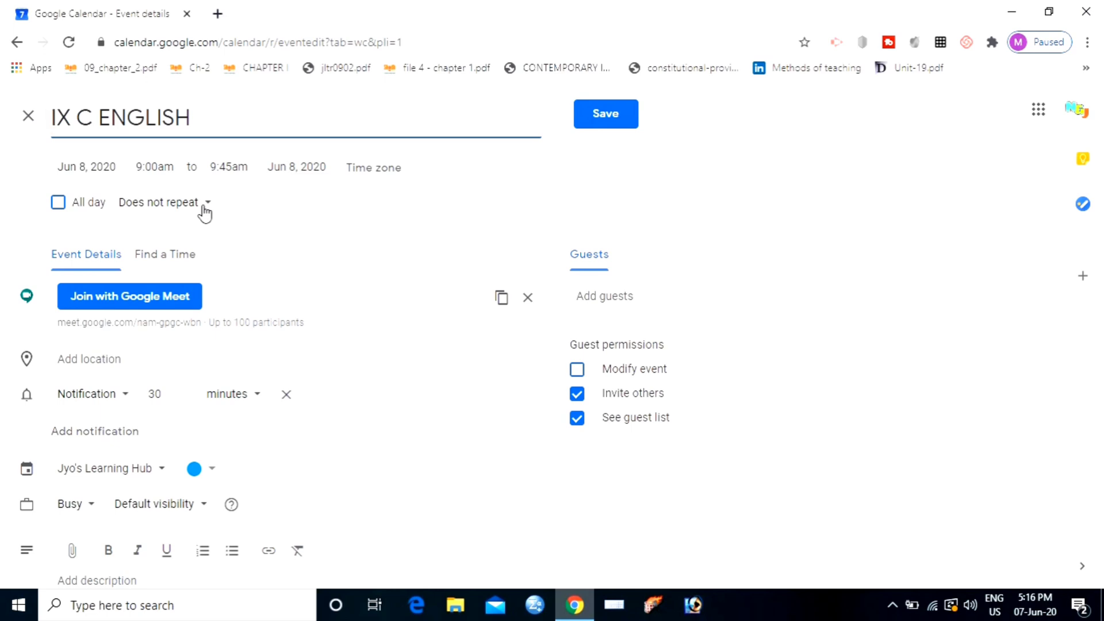
Step: Draft a custom daily recurrence ending on June 12, 2020
click(204, 207)
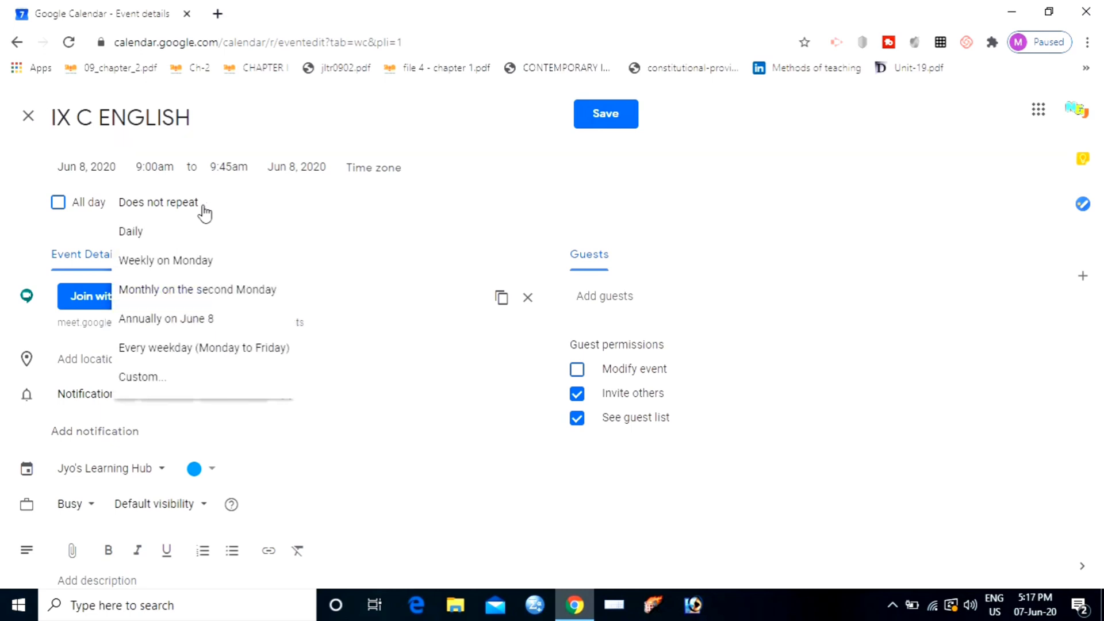
click(156, 379)
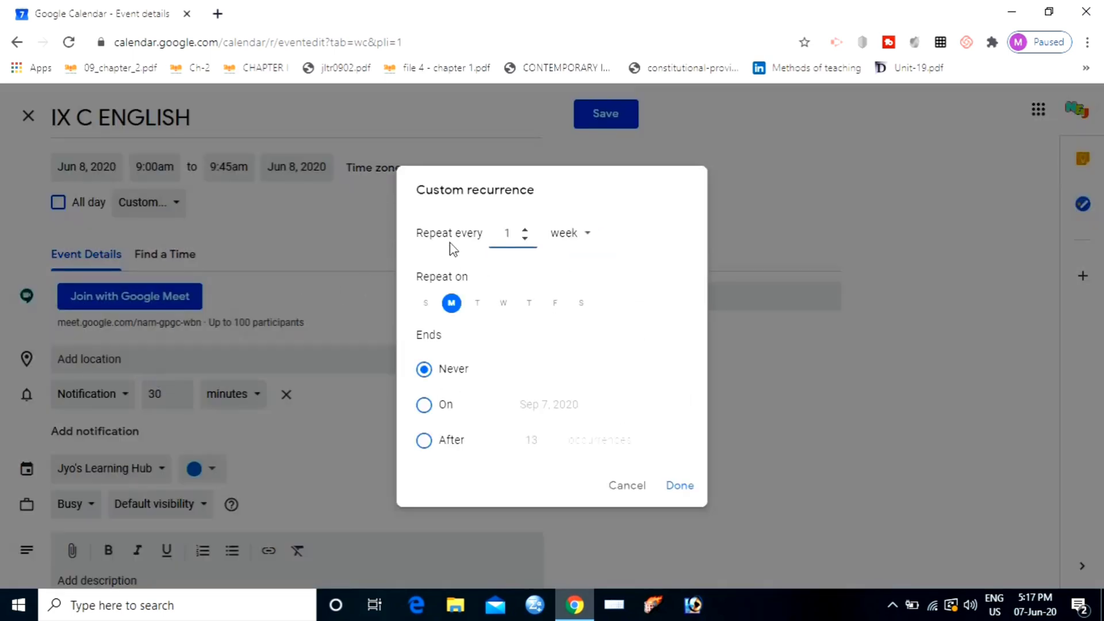
click(582, 242)
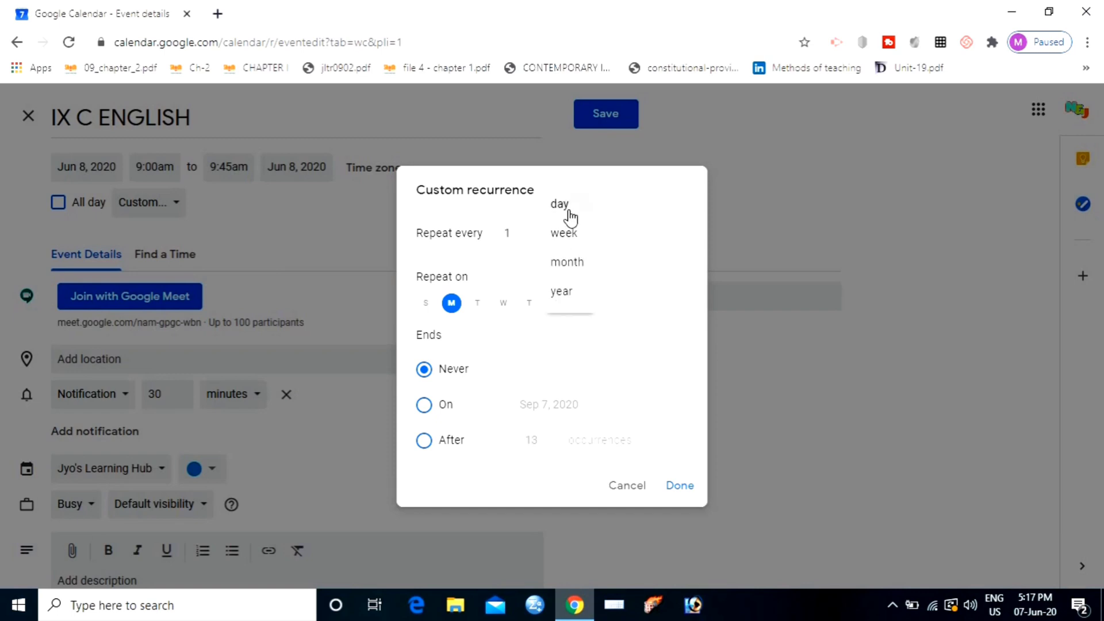
click(569, 218)
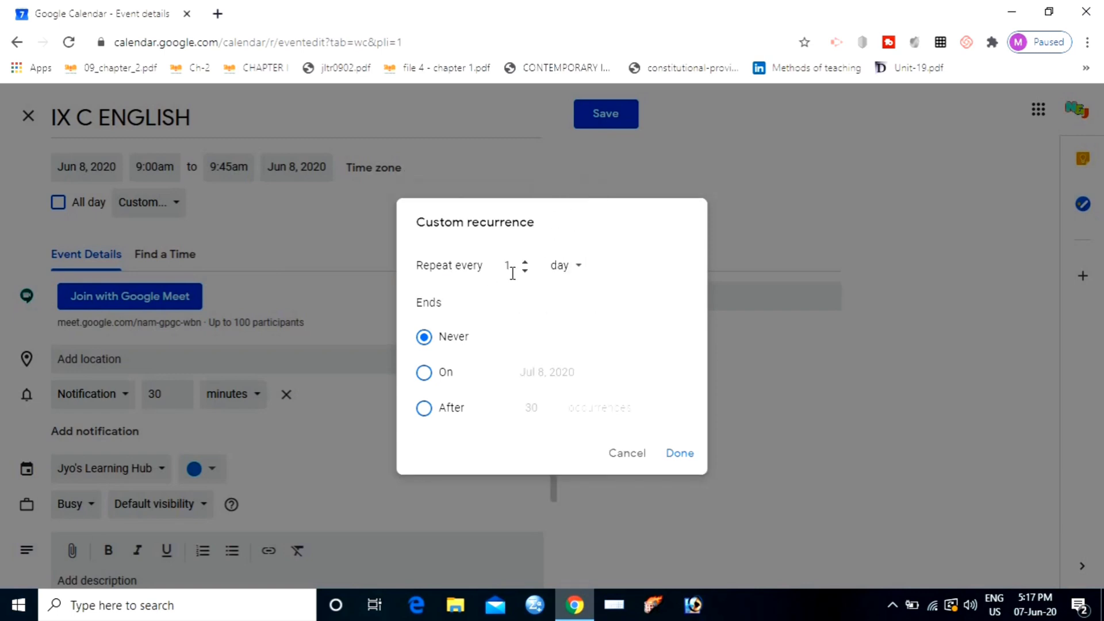
click(425, 375)
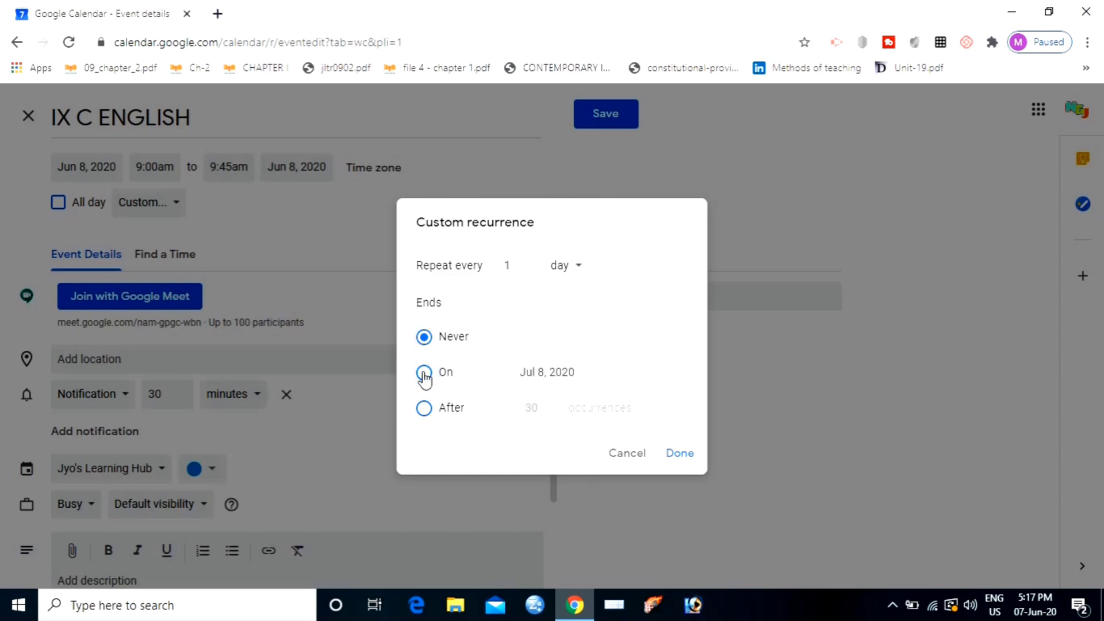
click(537, 377)
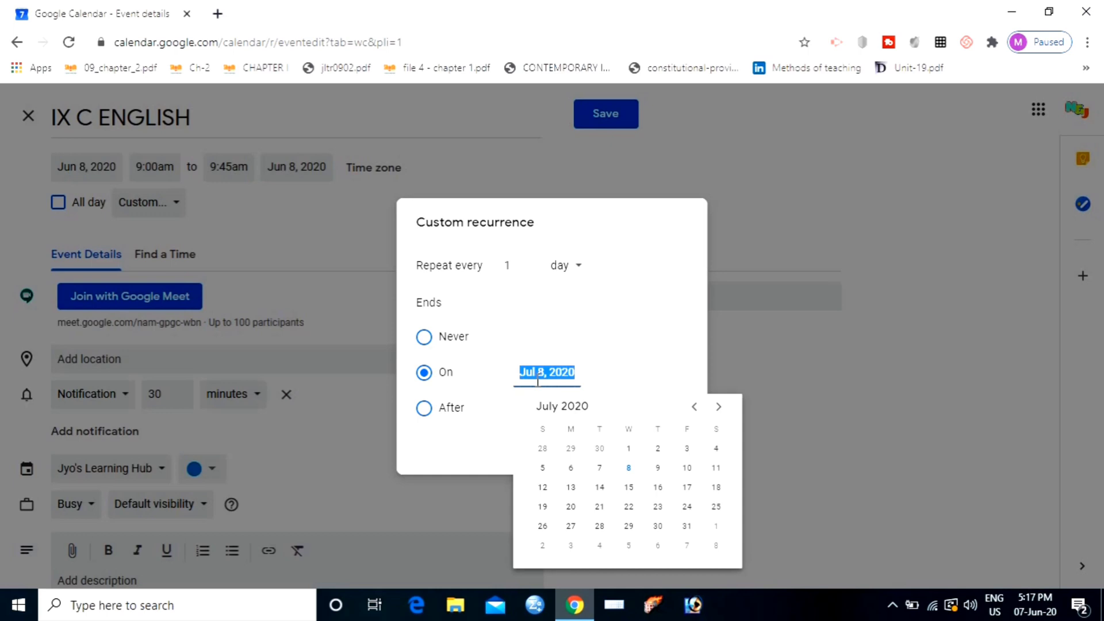
click(694, 409)
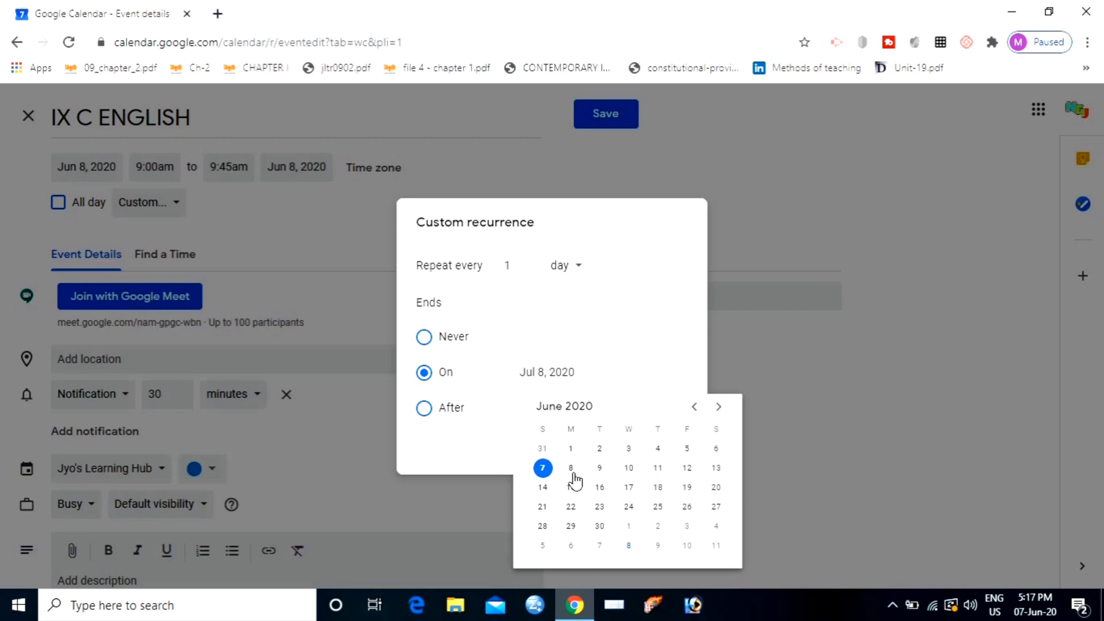
click(687, 468)
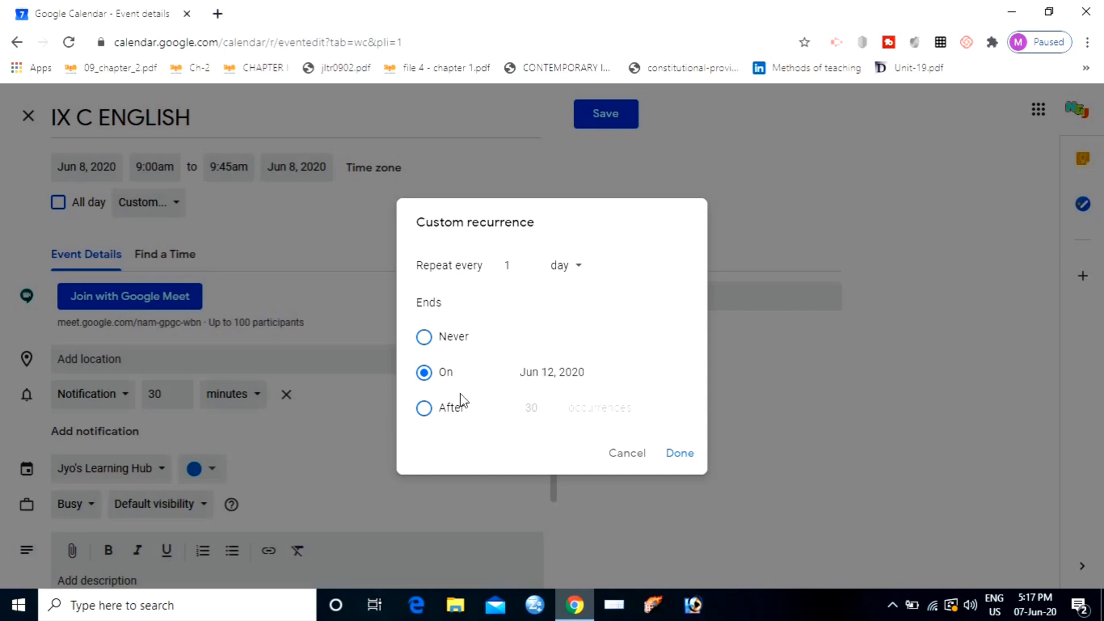
Step: Change the recurrence to end after 10 occurrences instead
click(425, 409)
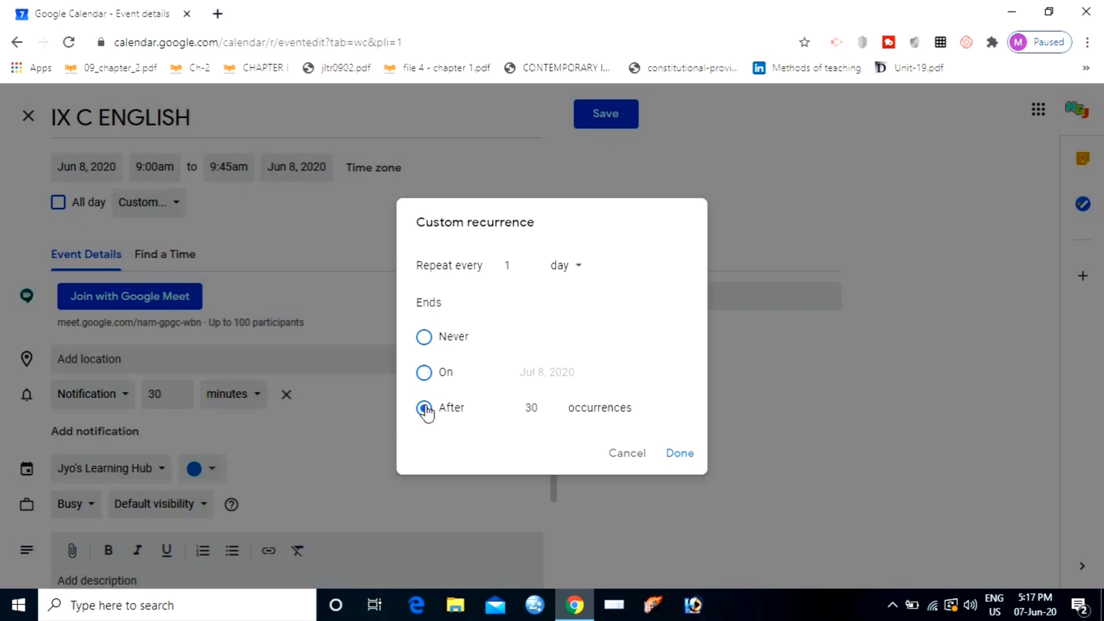
click(529, 409)
key(BackSpace)
key(BackSpace)
text(10)
Step: Discard the custom recurrence and set the event colour to Tomato red
click(621, 459)
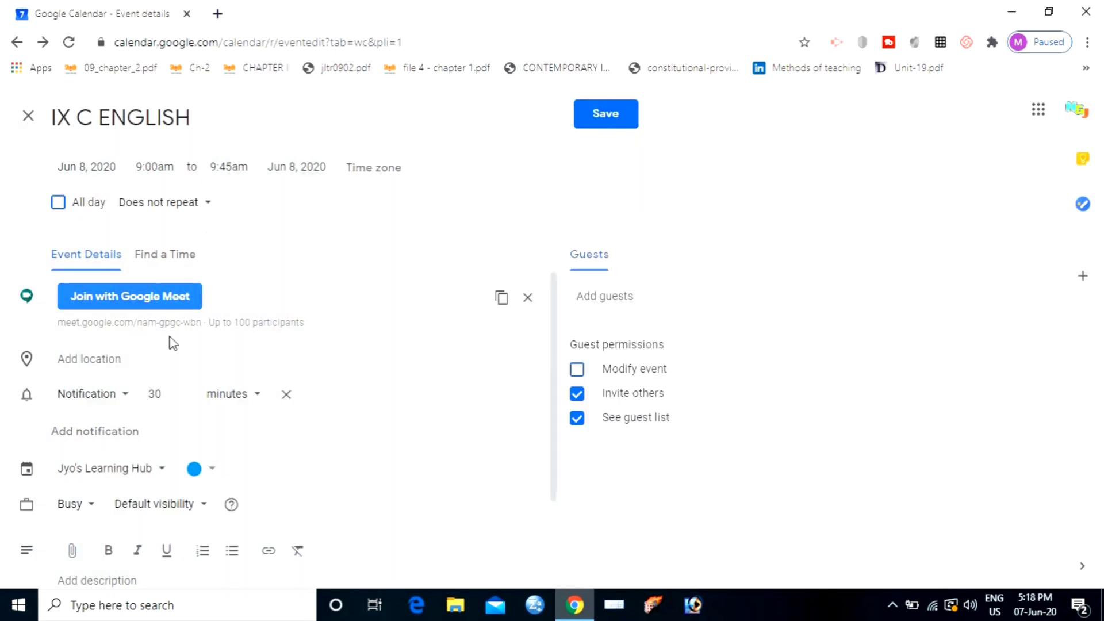
click(211, 471)
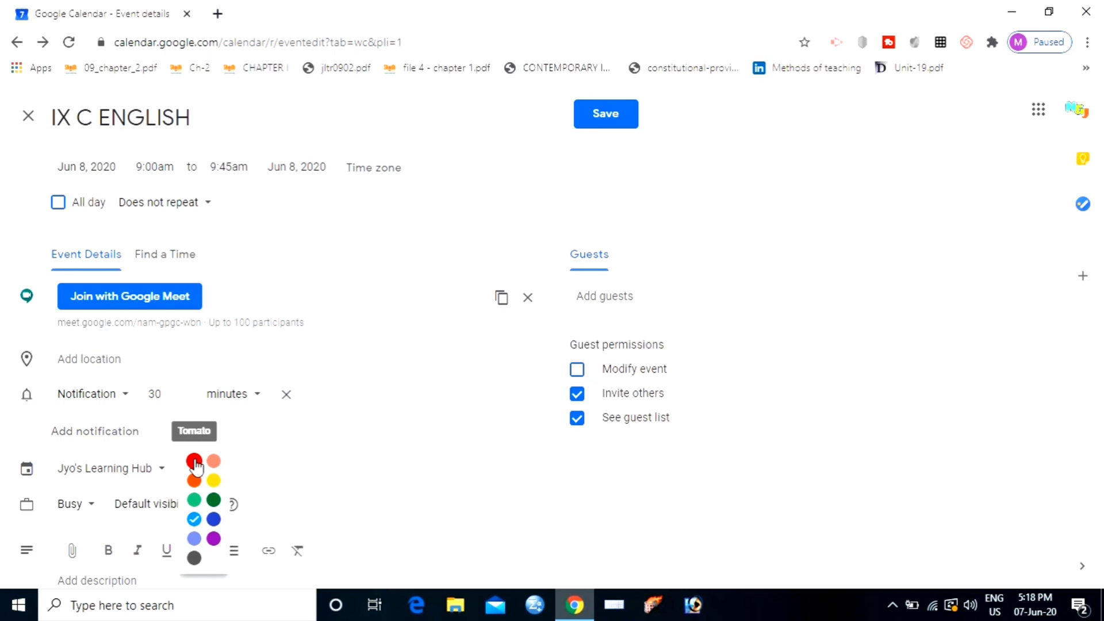
click(194, 462)
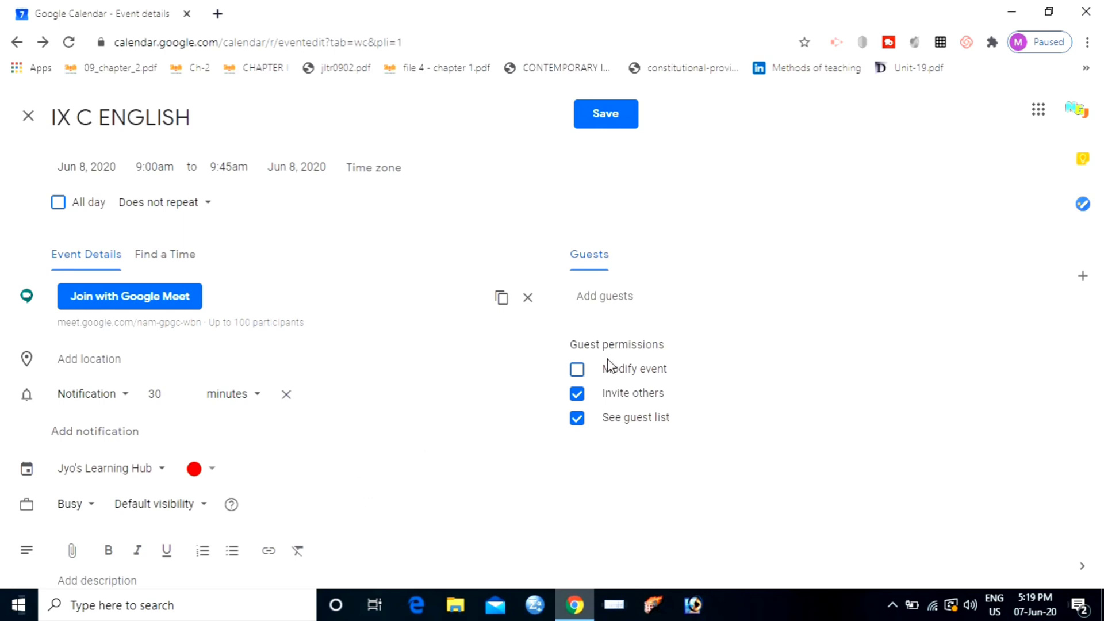
Step: Begin entering a guest's e-mail address in the Add guests field
click(609, 294)
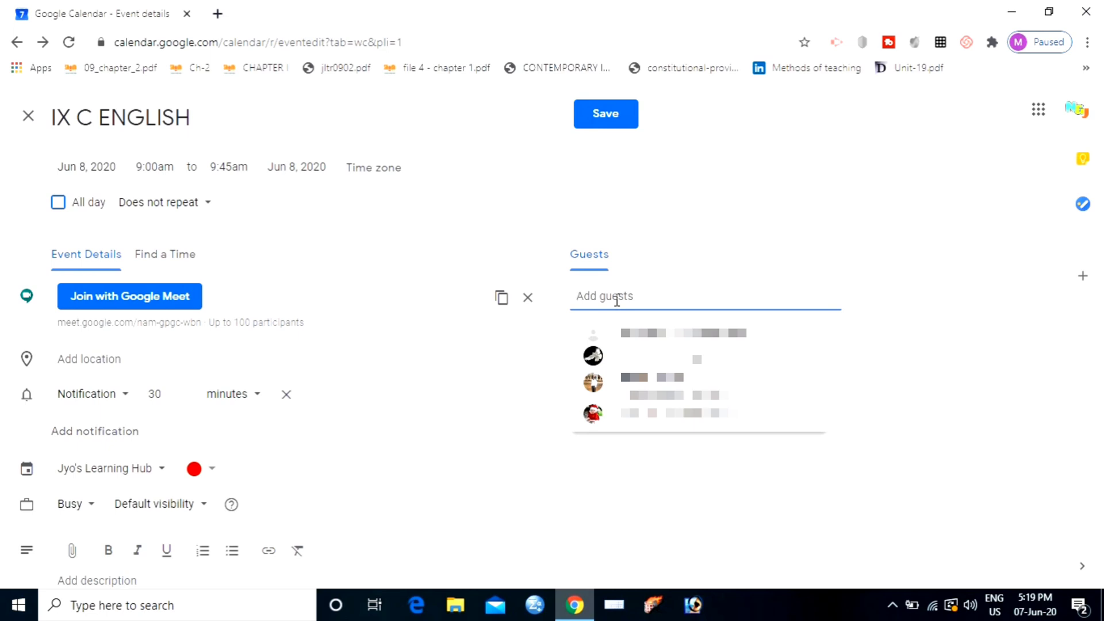
text(N)
text(a)
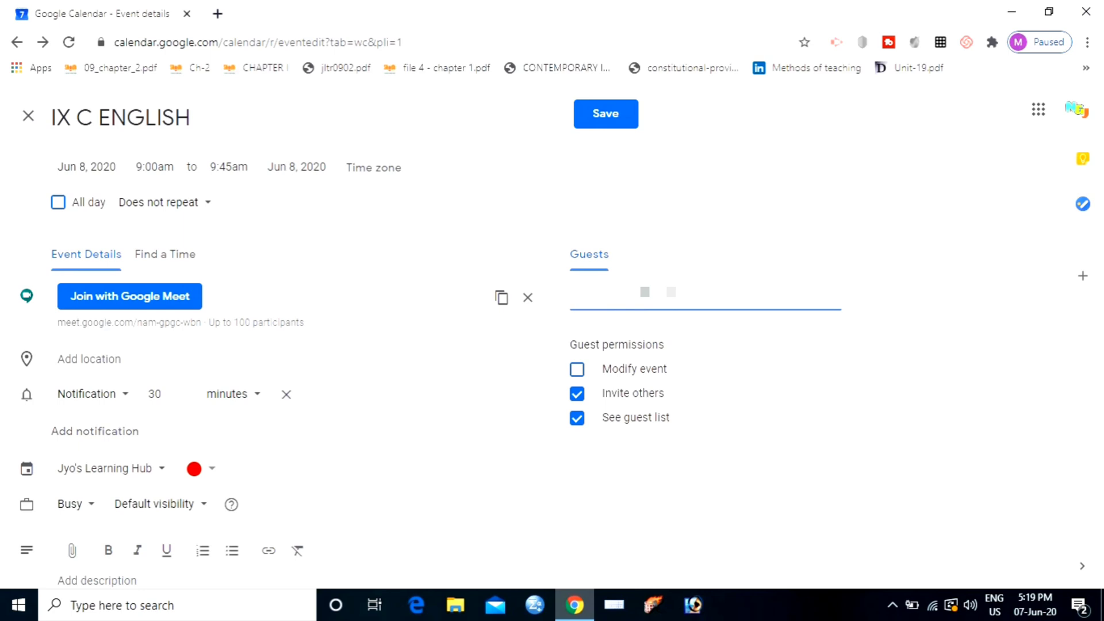
Step: Save the event and confirm sending invitation e-mails to the guests
click(605, 126)
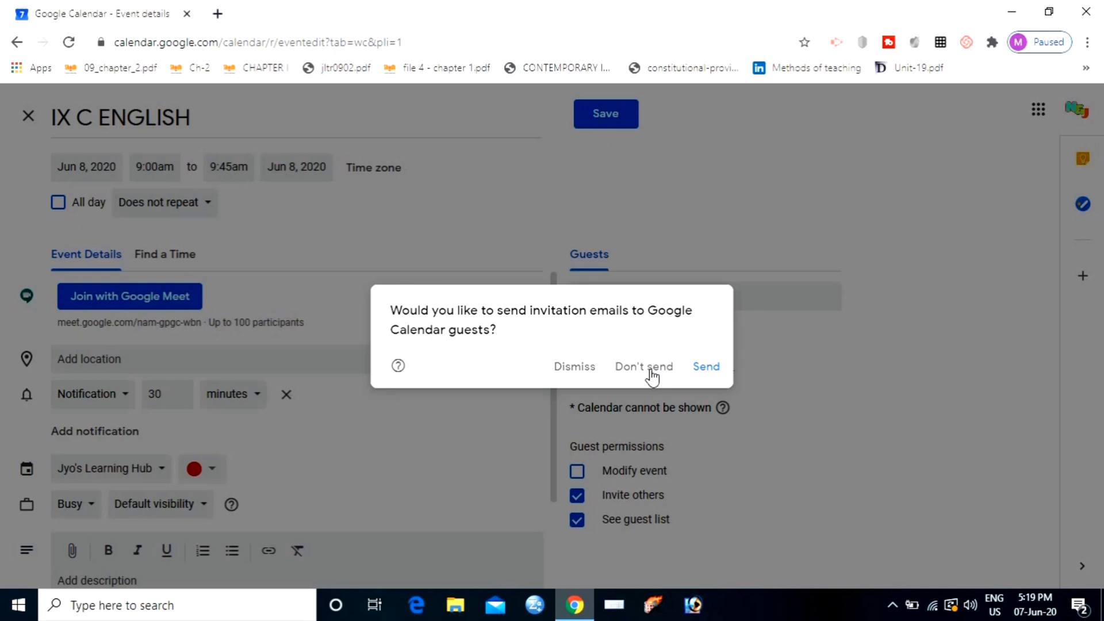
click(703, 369)
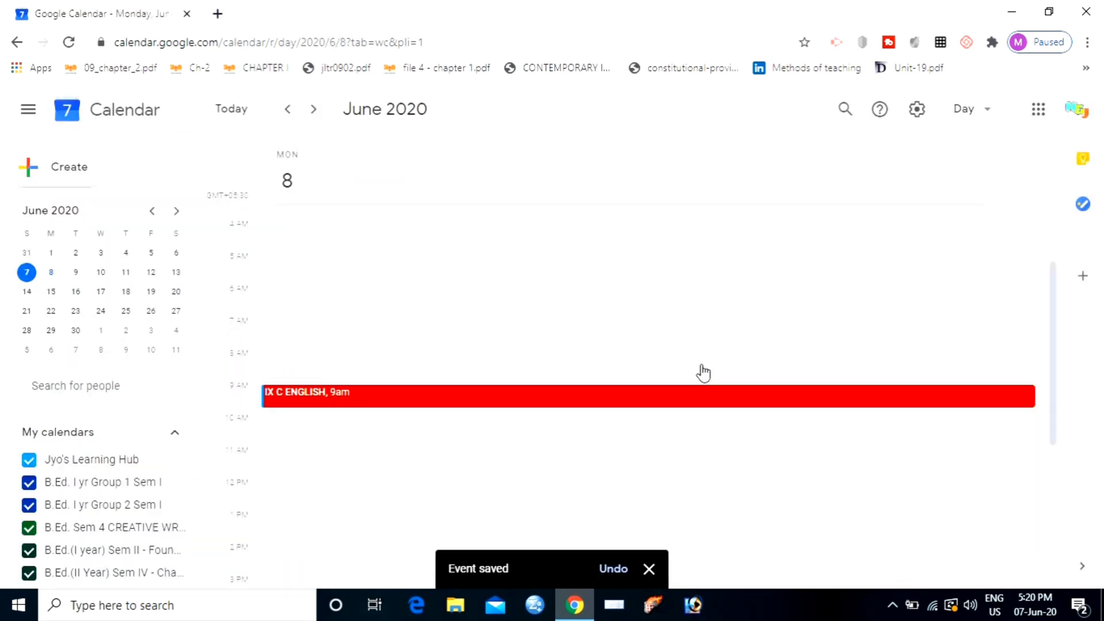
Step: Reopen the IX C ENGLISH event in the full editor and start adding guests
right_click(495, 404)
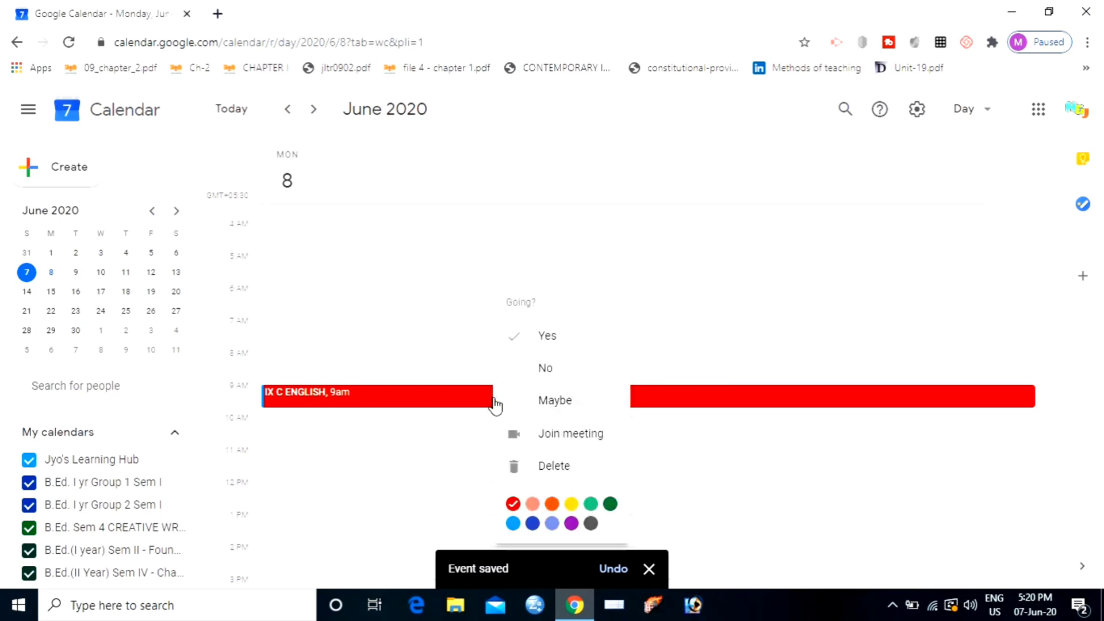
click(457, 403)
click(457, 403)
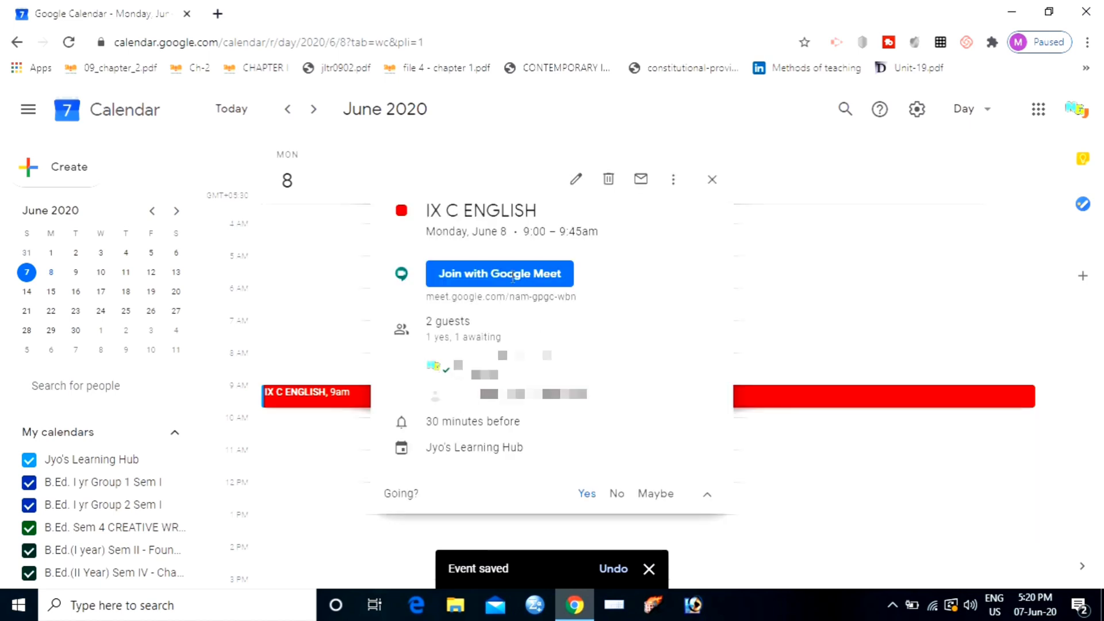
click(576, 182)
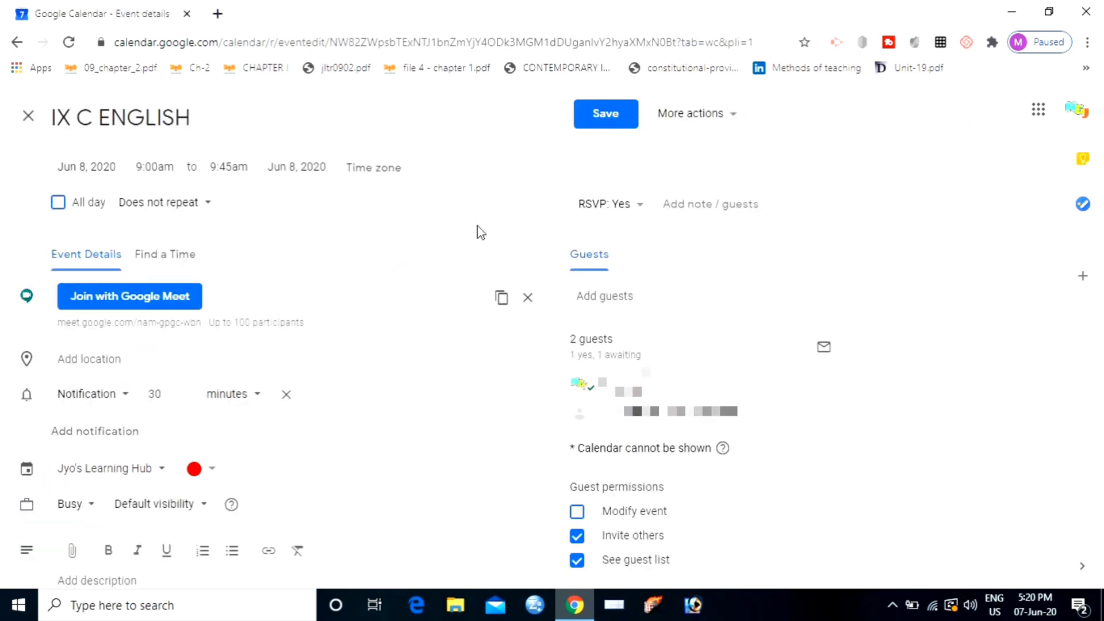
click(630, 293)
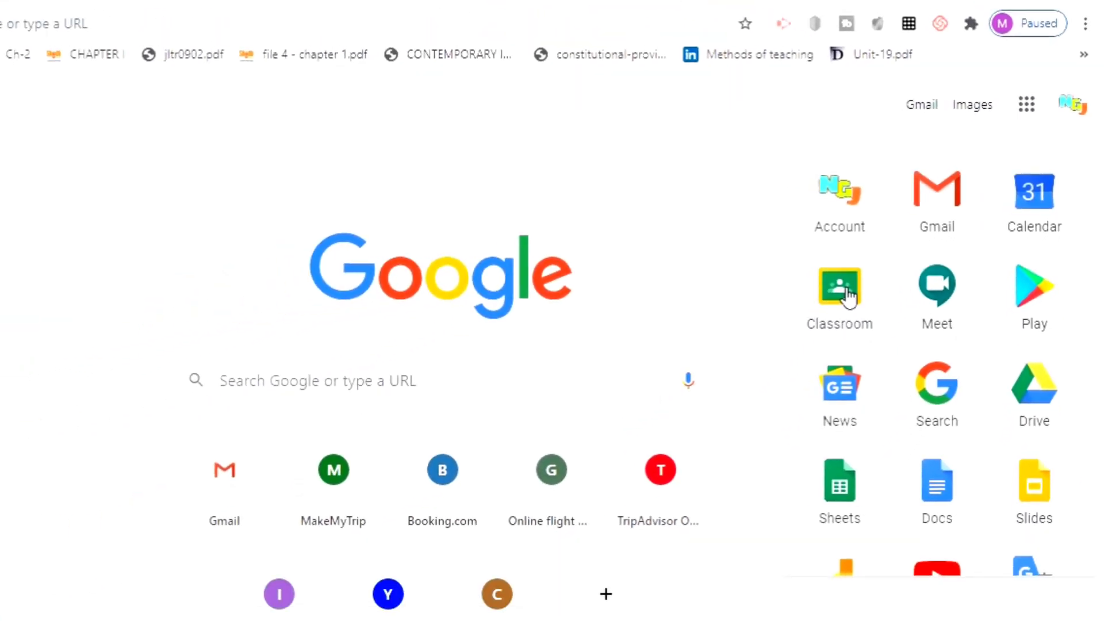
Step: Launch Google Classroom from the Google apps grid
click(874, 280)
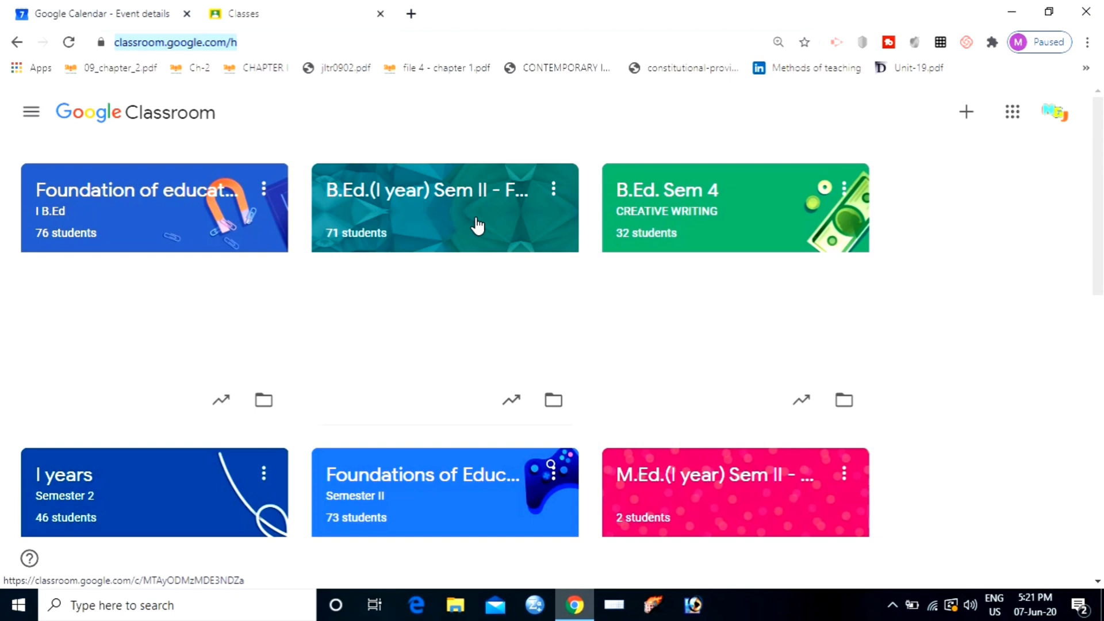
Step: In the I years Semester 2 class's People list, select all students and open Actions
click(161, 492)
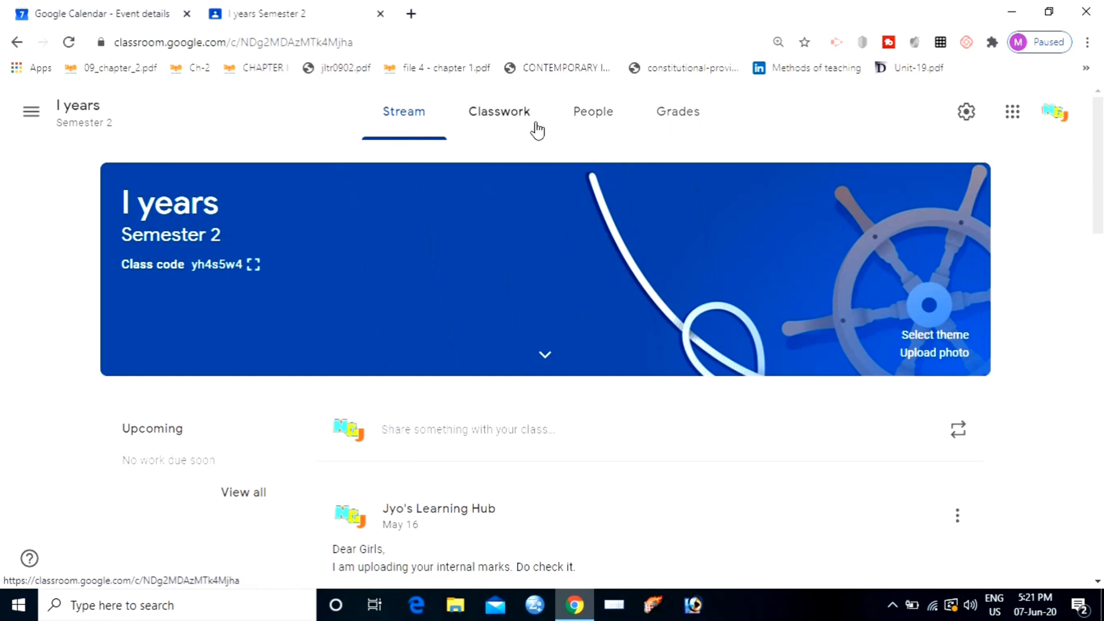
click(594, 112)
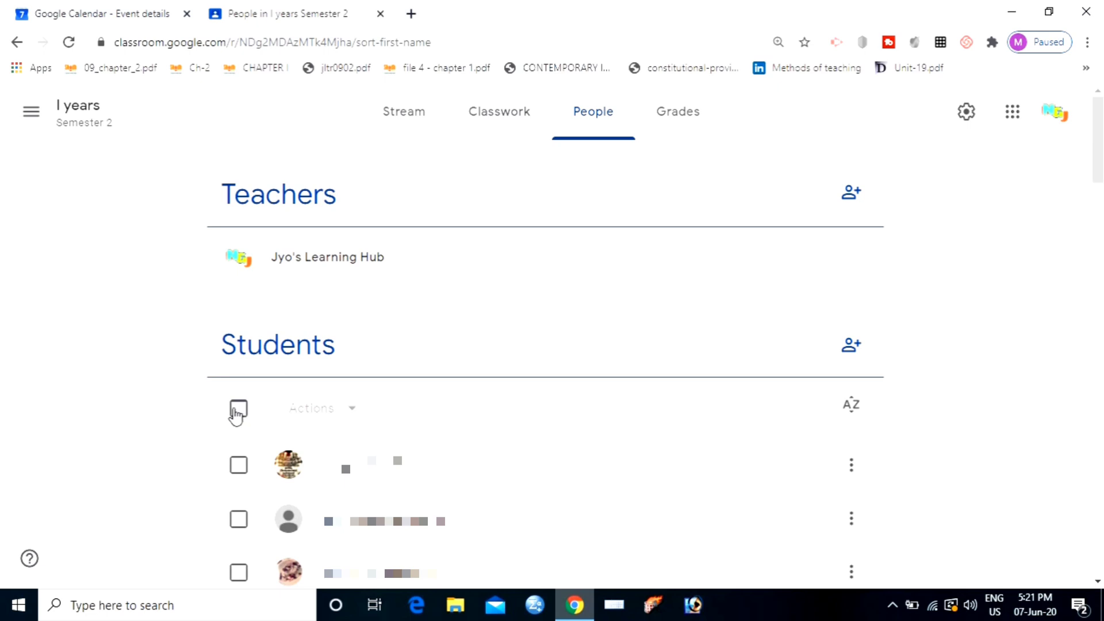
click(239, 410)
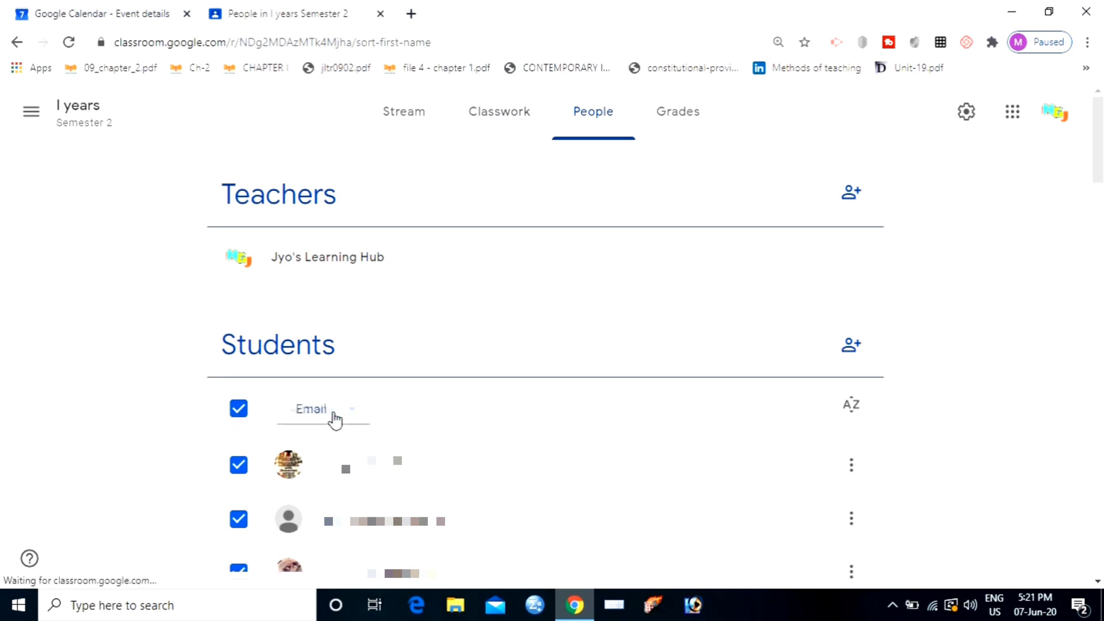
click(333, 415)
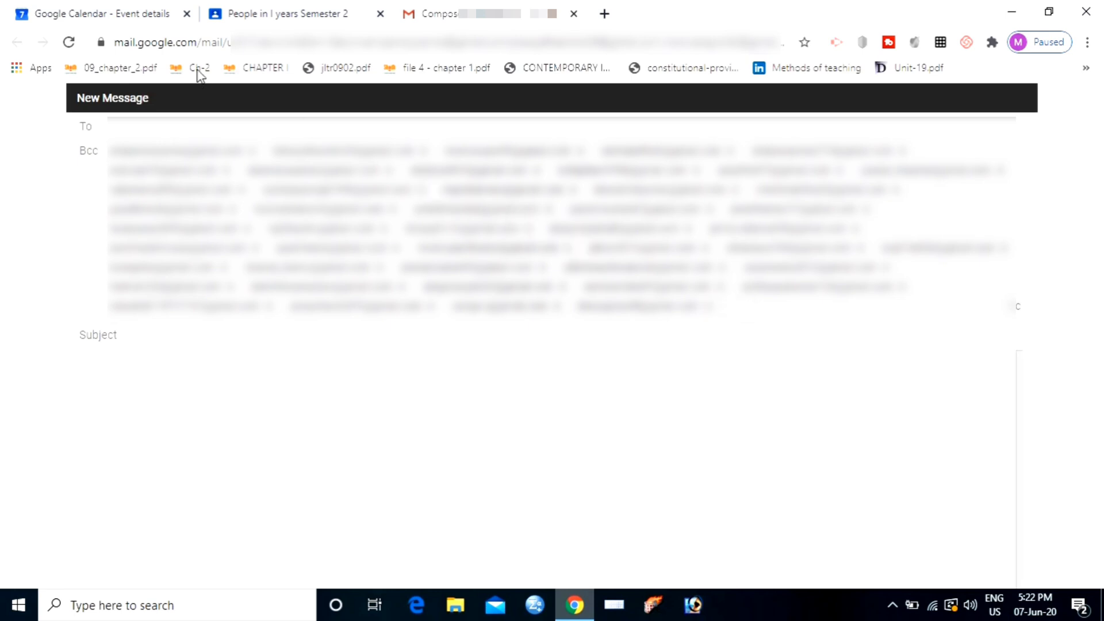
Step: Paste the students' addresses as IX C ENGLISH guests, save, and answer the invitation prompt
click(133, 14)
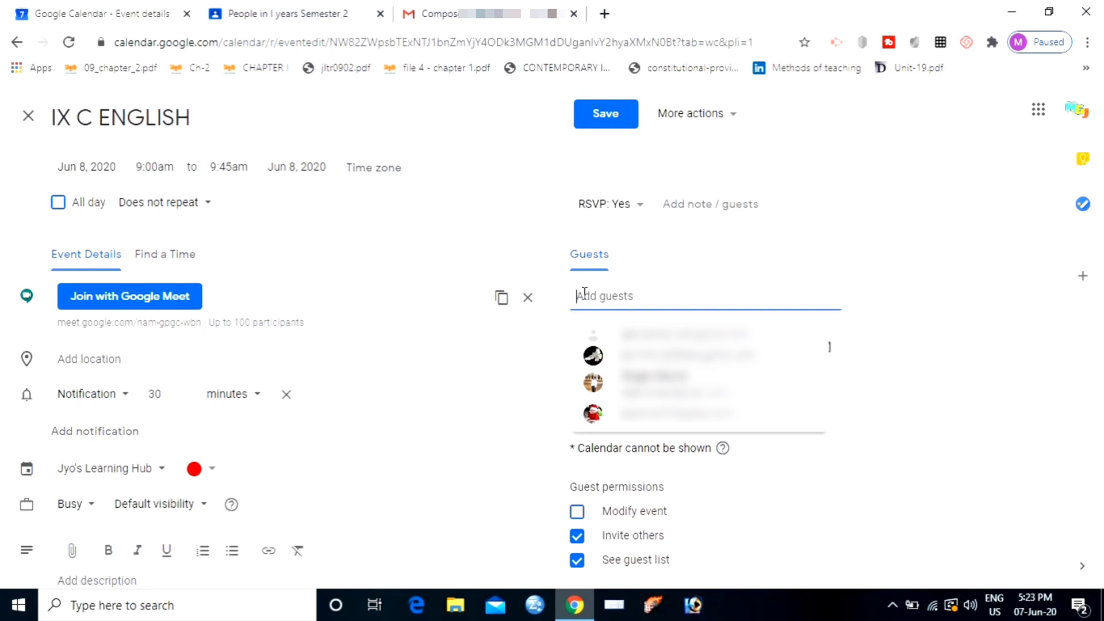
key(ctrl+v)
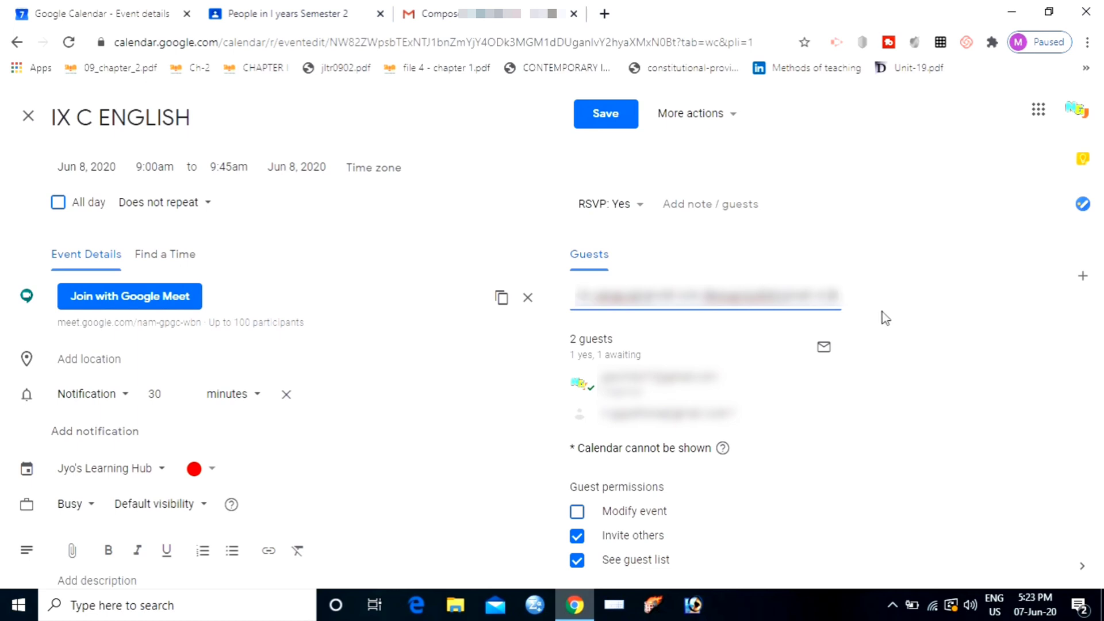
click(626, 119)
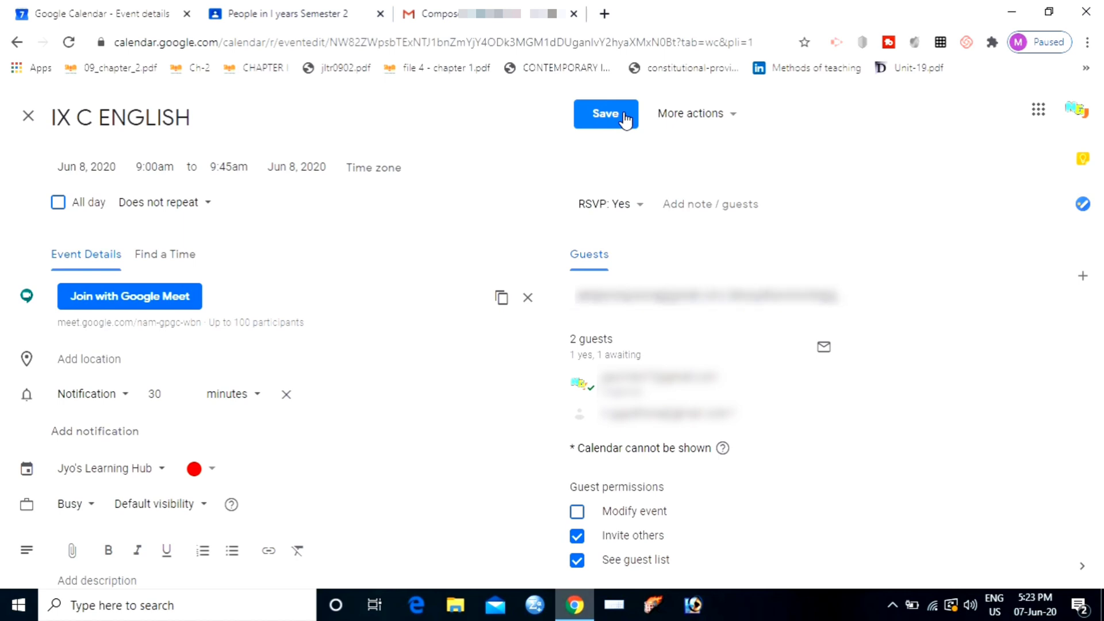
click(626, 119)
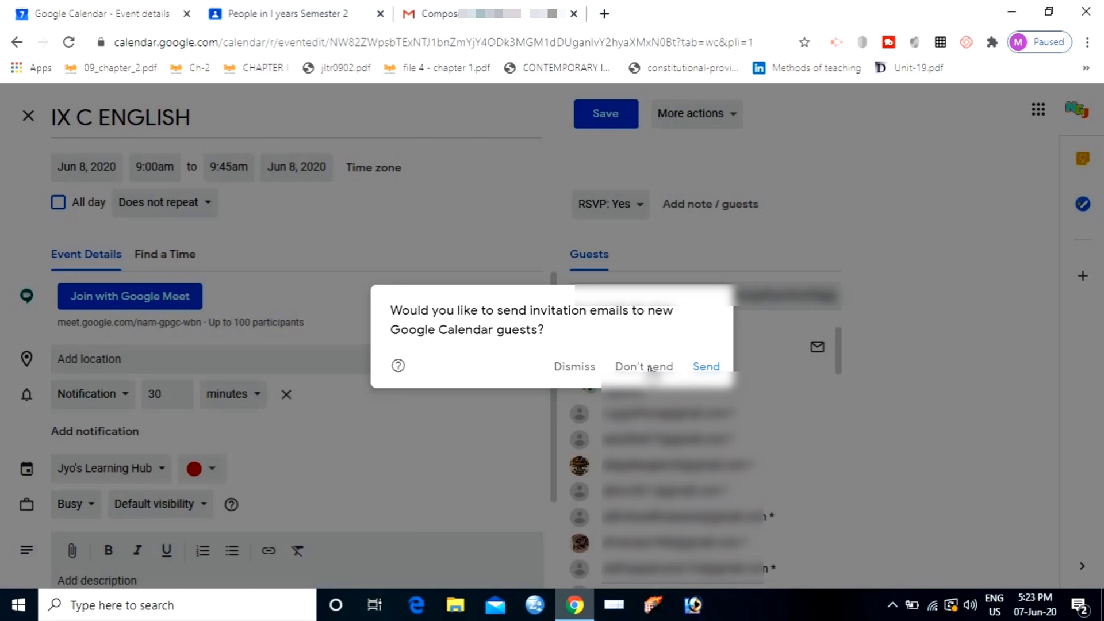
click(644, 366)
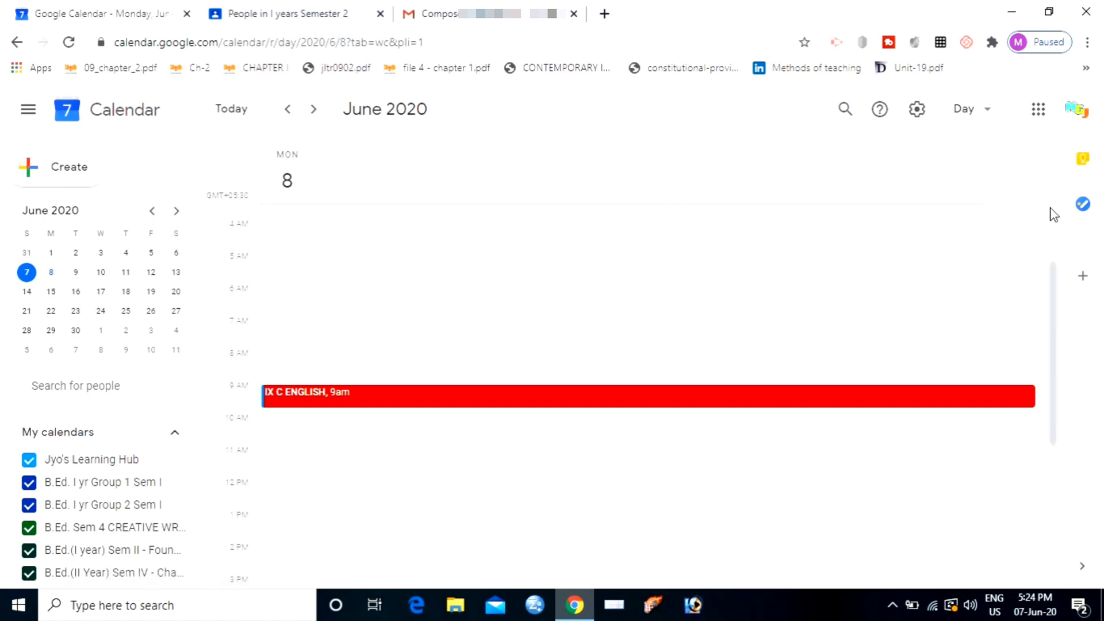
Step: Sign out of the Google account from the account panel and close the extra tabs
click(1077, 110)
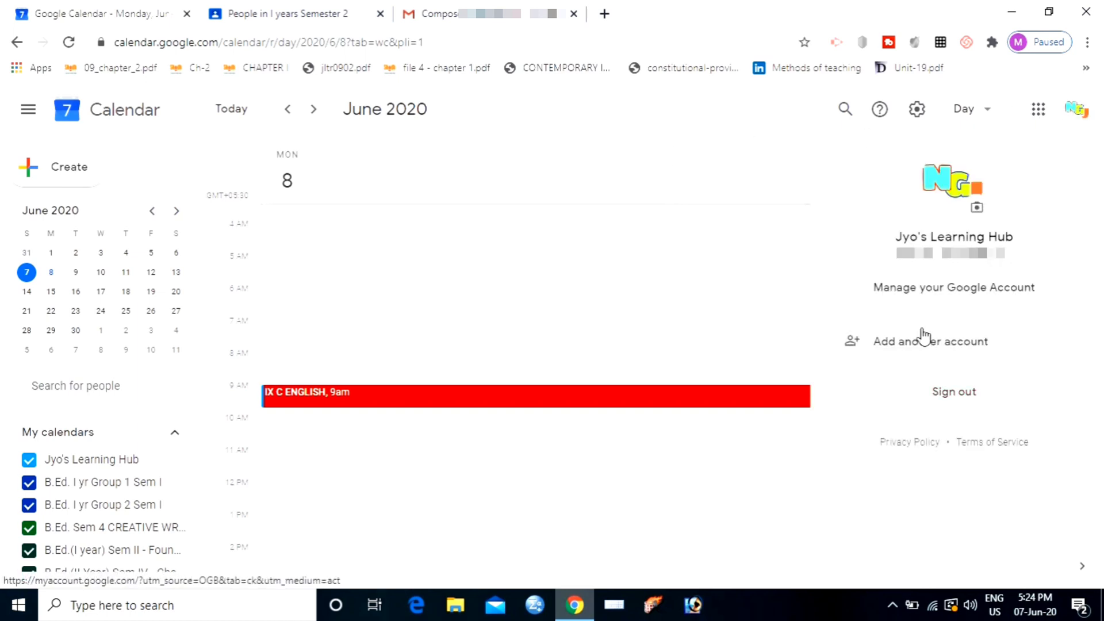
click(948, 396)
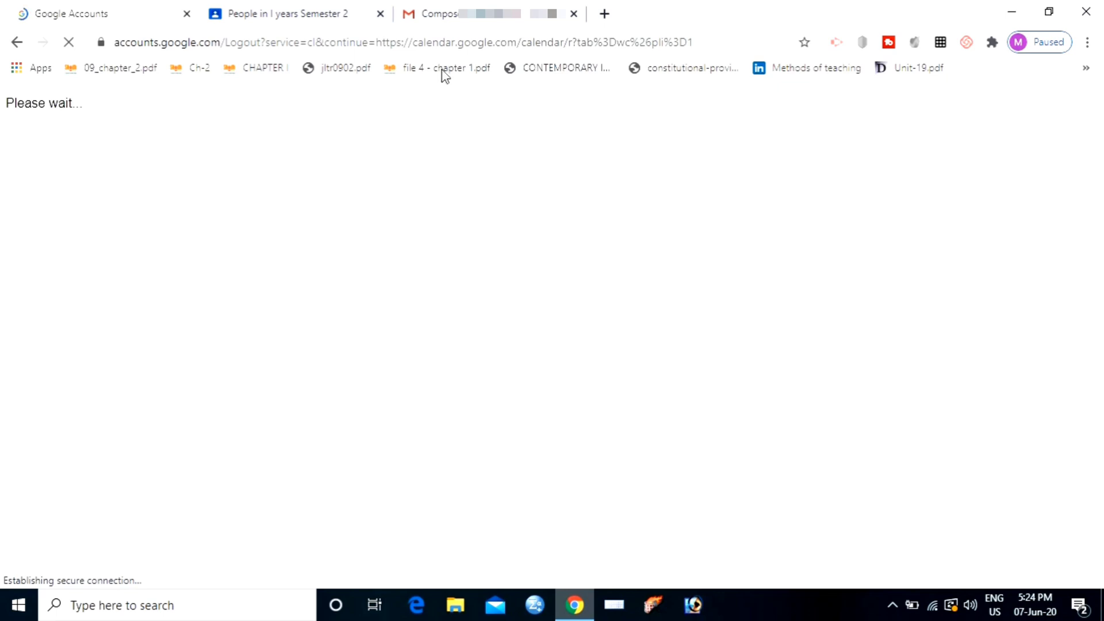
click(377, 16)
click(377, 16)
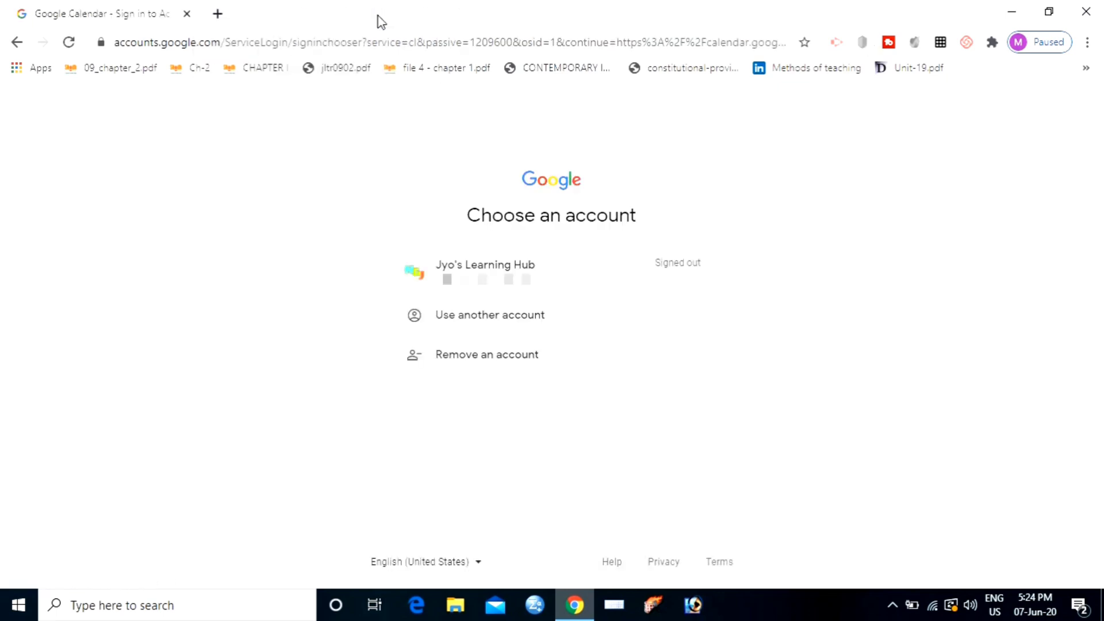